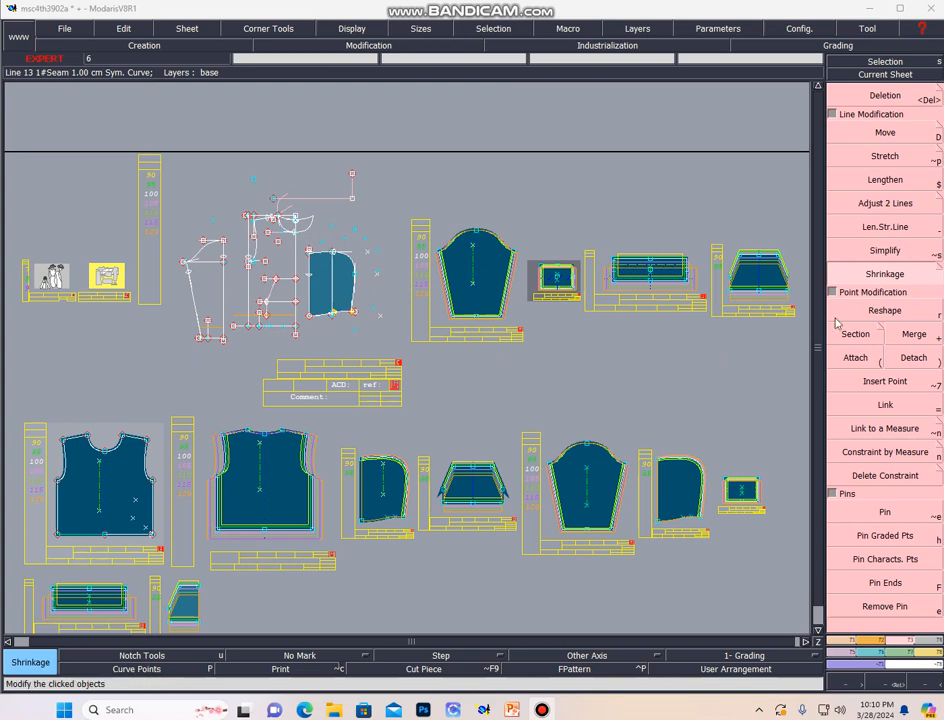
Step: Reshape the front neckline by lowering its centre front point slightly along the centre line
left_click(861, 312)
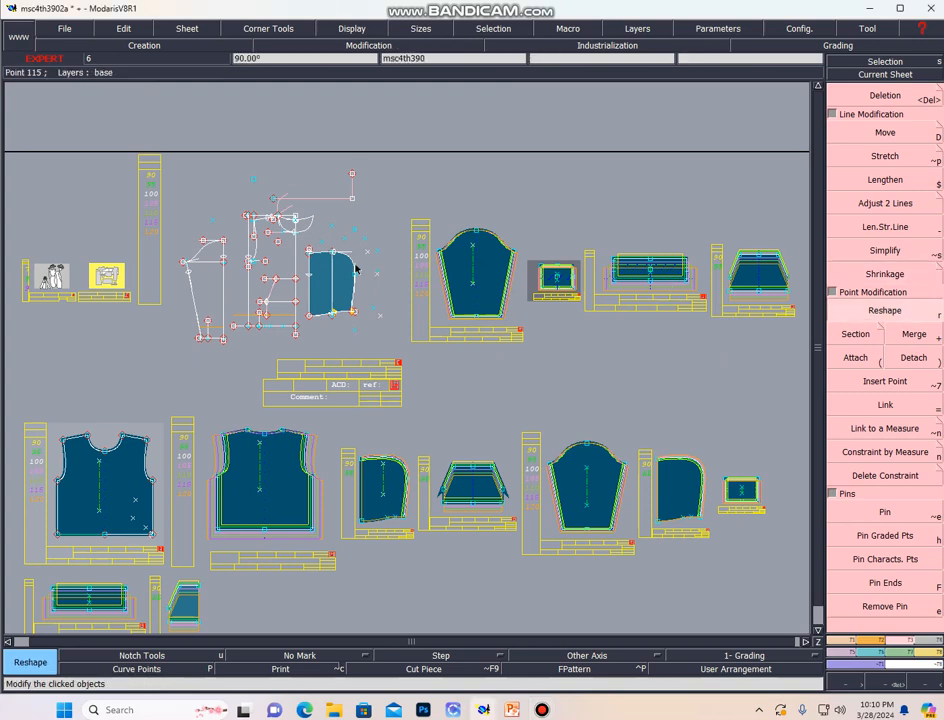
scroll(354, 272, "up", 3)
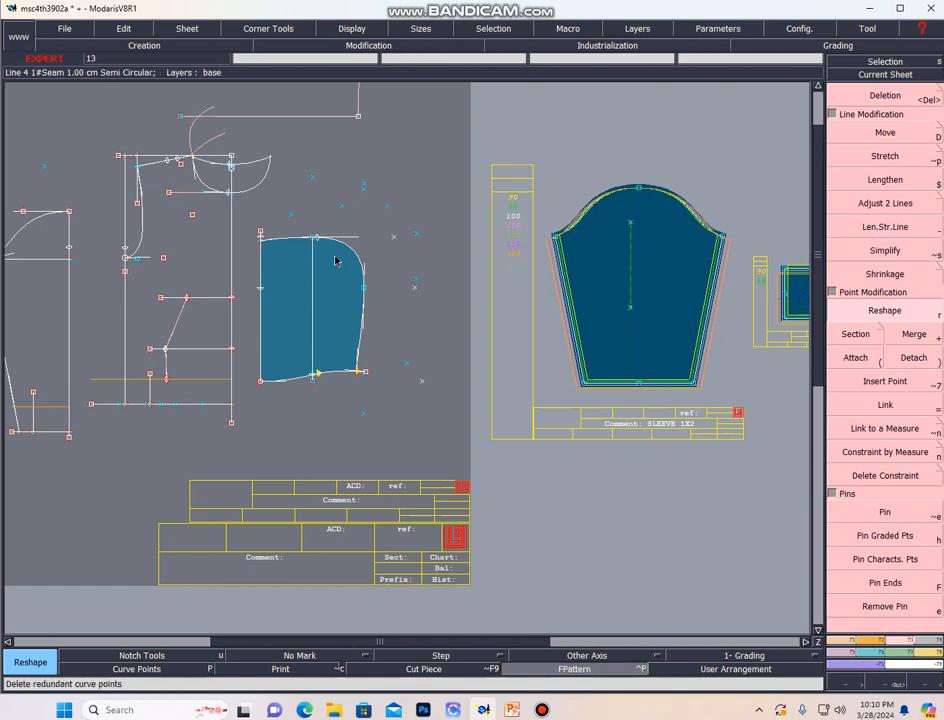
scroll(121, 320, "up", 1)
scroll(150, 335, "down", 1)
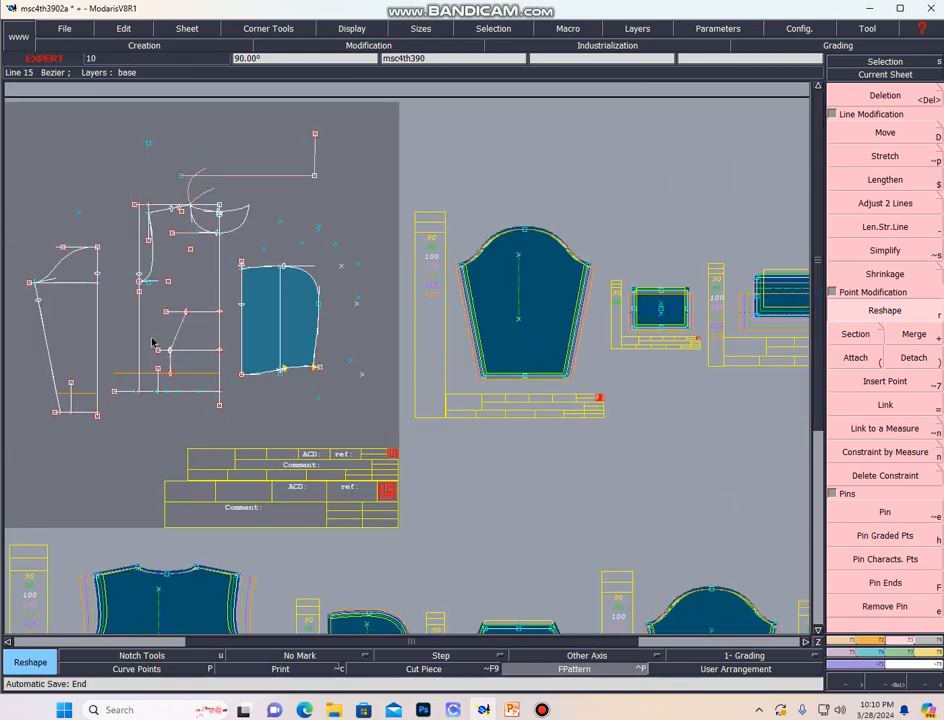
scroll(217, 234, "up", 1)
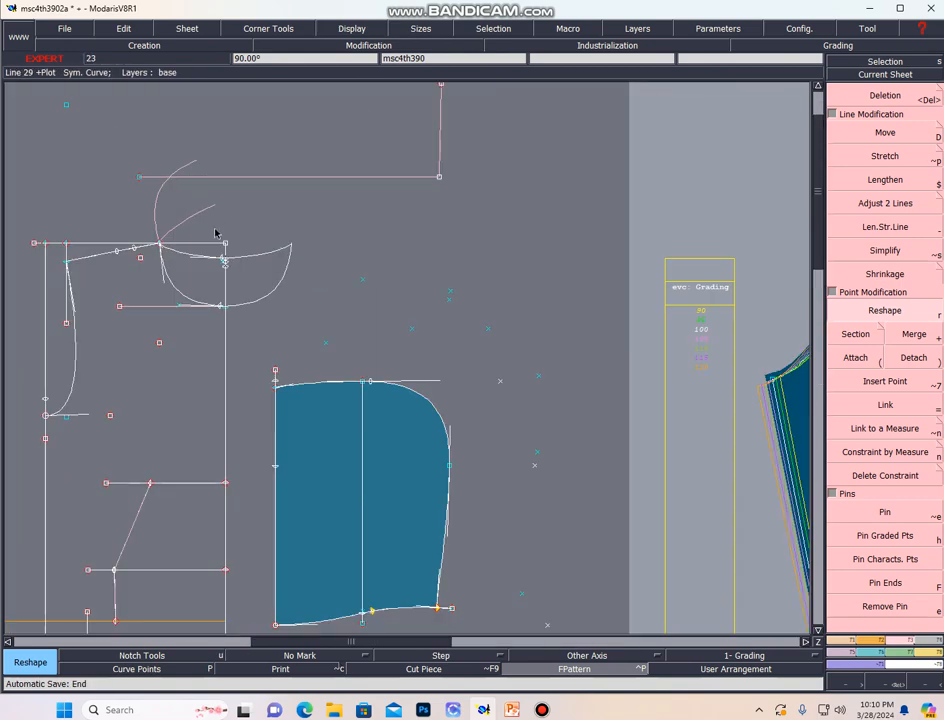
left_click(224, 308)
left_click(225, 322)
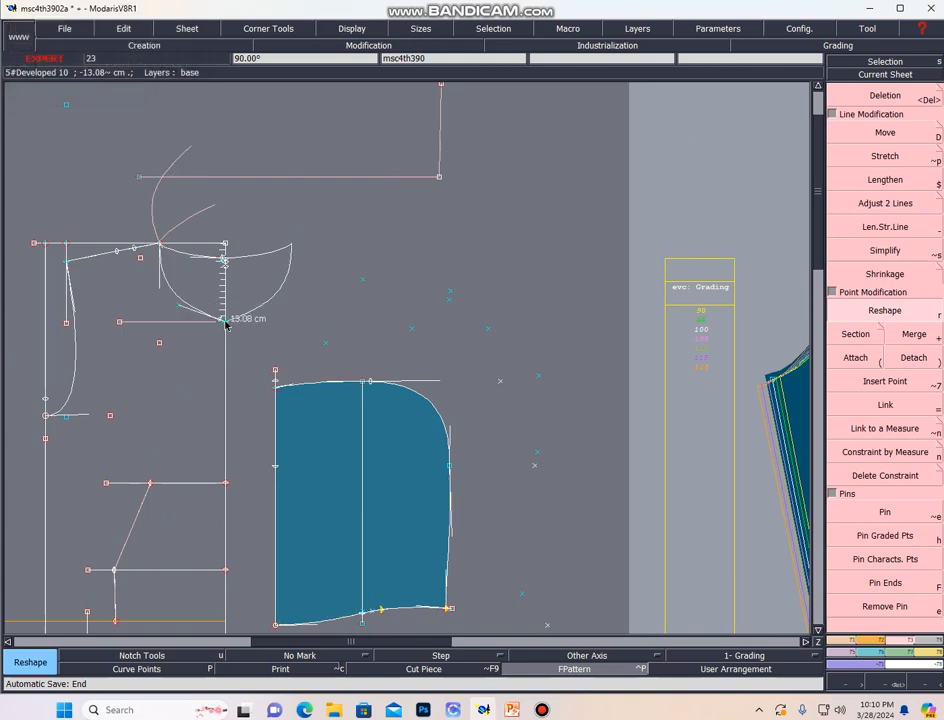
left_click(226, 321)
left_click(225, 316)
Step: Drop the centre front neck point further and widen the neckline along the shoulder construction line to about 12.2 cm from centre front
scroll(255, 303, "down", 2)
scroll(204, 352, "up", 1)
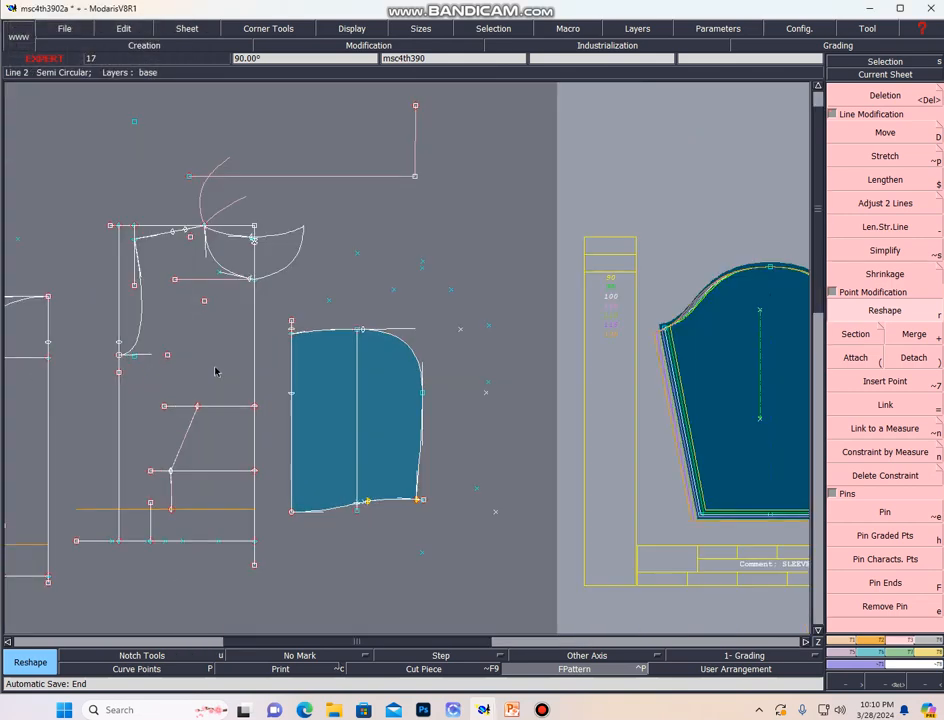
scroll(216, 360, "down", 1)
scroll(176, 374, "up", 2)
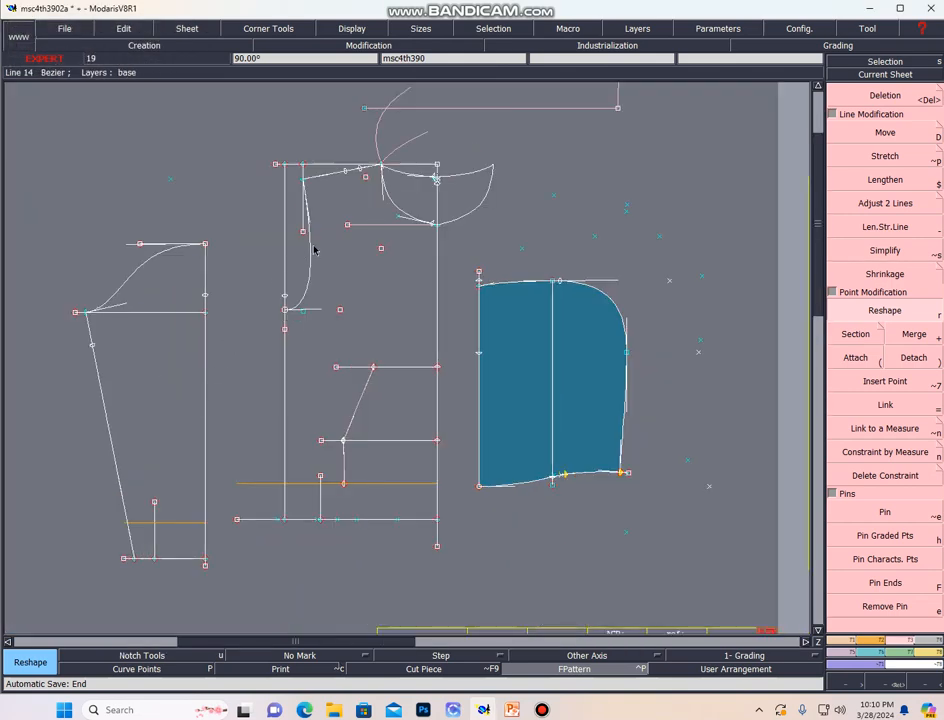
left_click(434, 224)
left_click(435, 249)
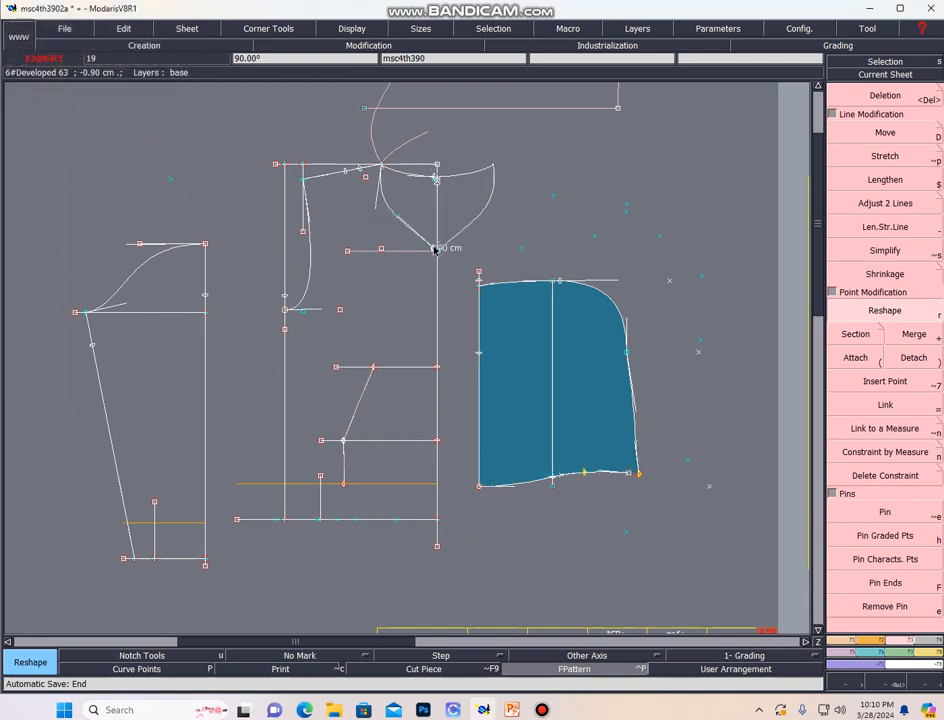
left_click(341, 168)
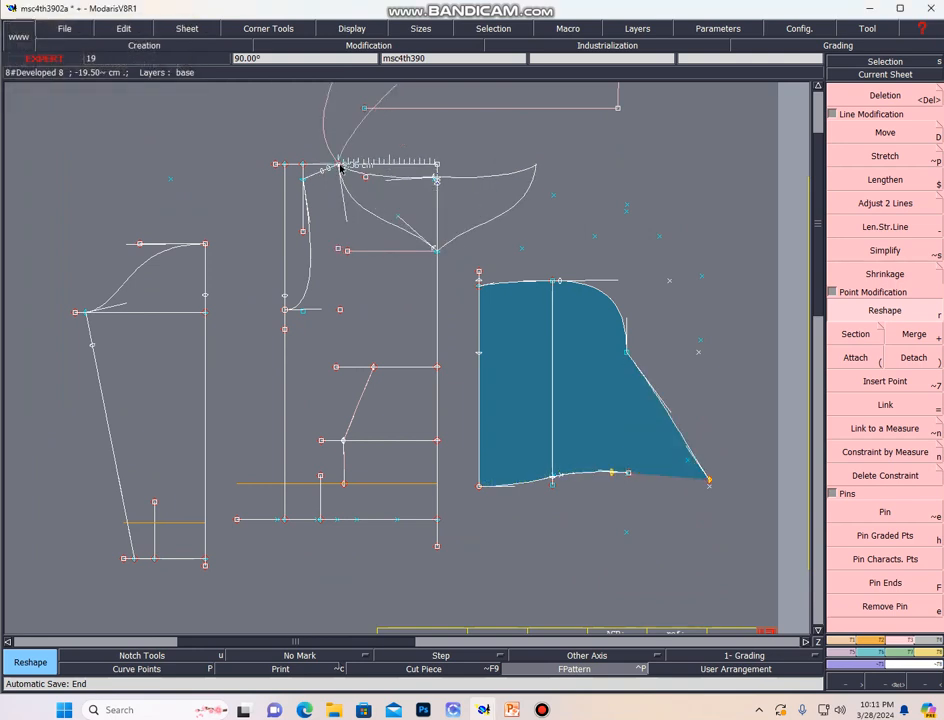
left_click(374, 165)
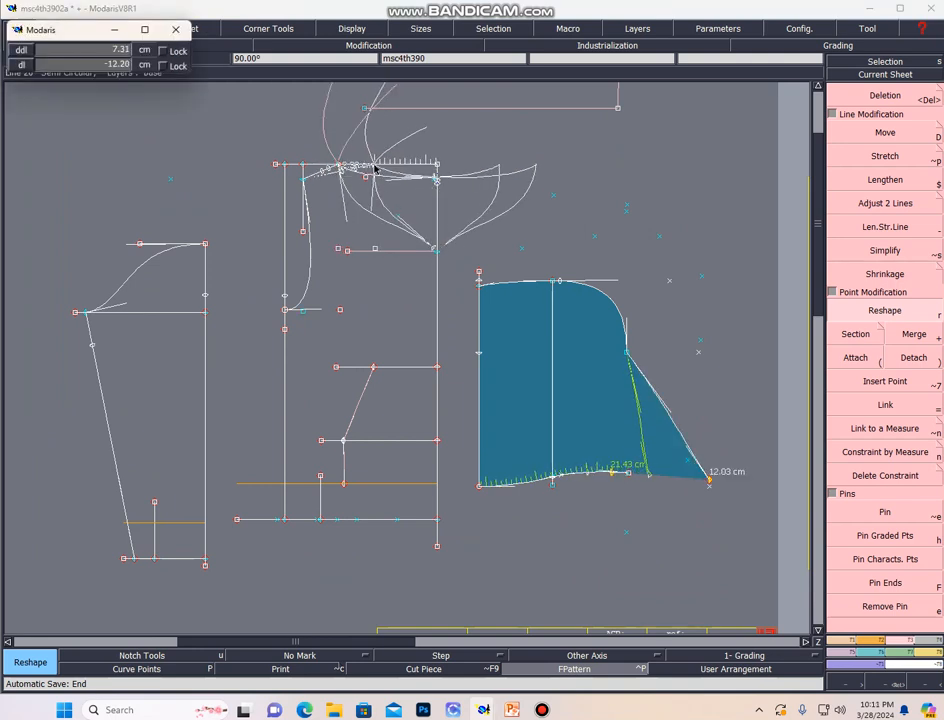
Step: Raise the centre front neck point and adjust the neckline curve's lower handle to round the front neckline
left_click(435, 250)
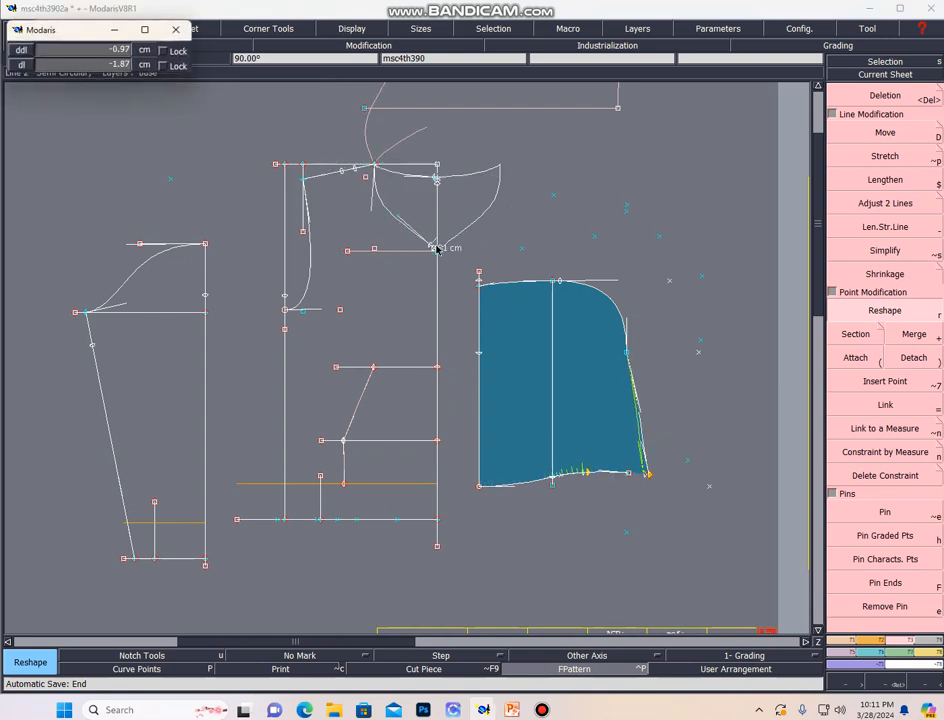
left_click(422, 244)
left_click(441, 251)
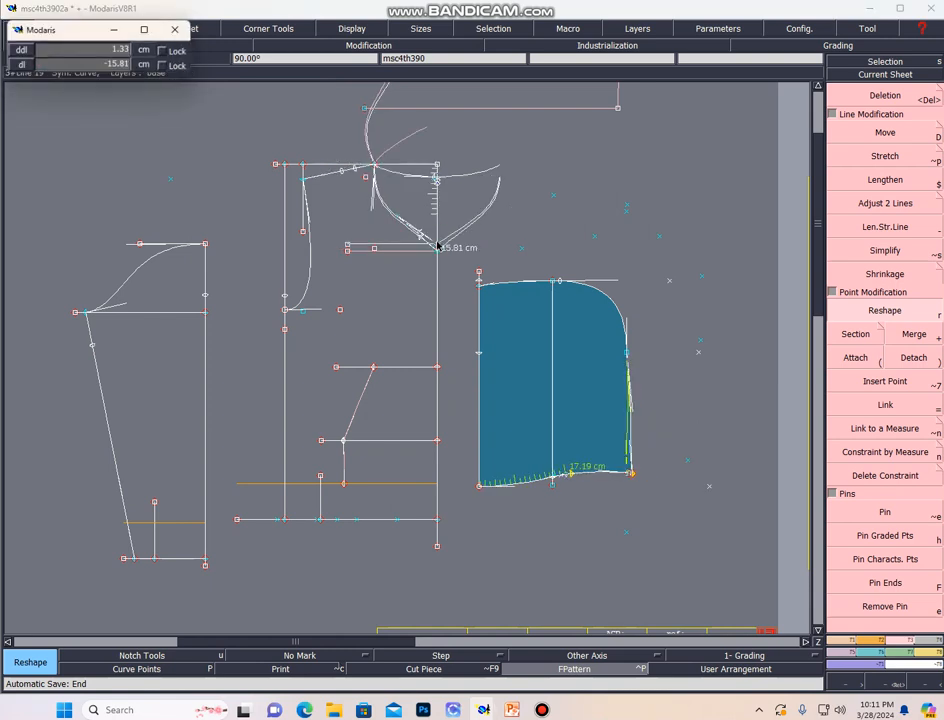
left_click(437, 233)
left_click(398, 216)
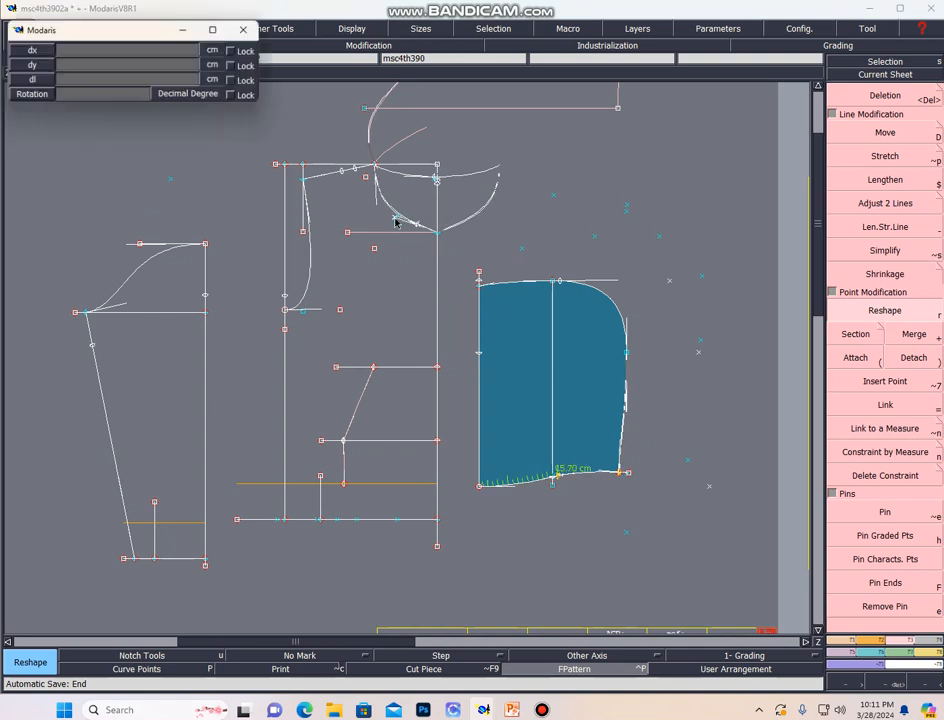
left_click(393, 226)
Step: Reshape the armhole curve by pulling its upper handle inward toward the body
scroll(301, 284, "up", 1)
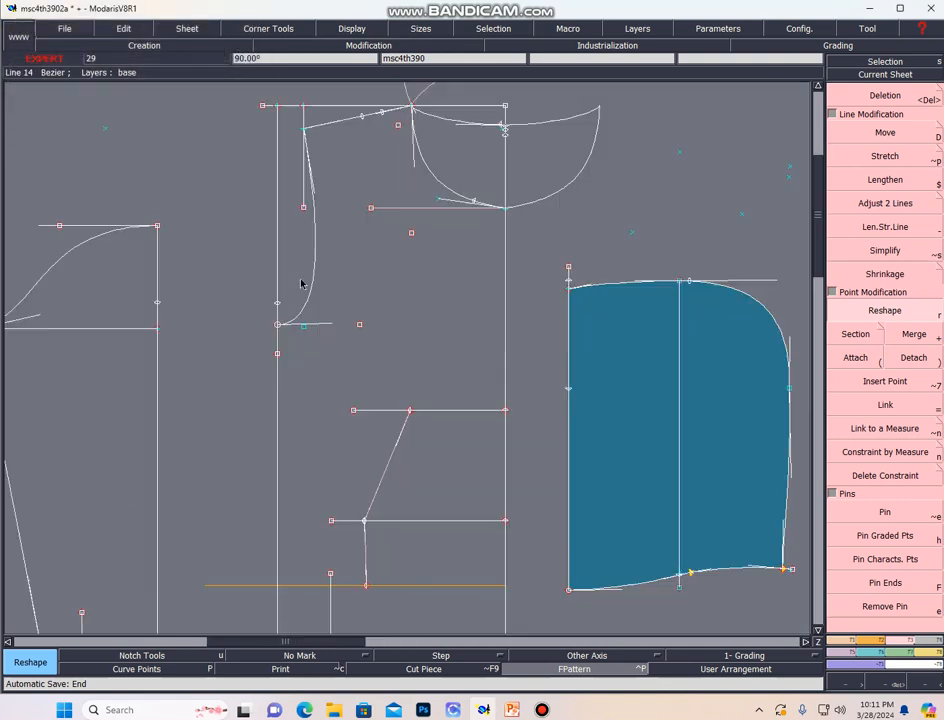
left_click(315, 191)
left_click(328, 227)
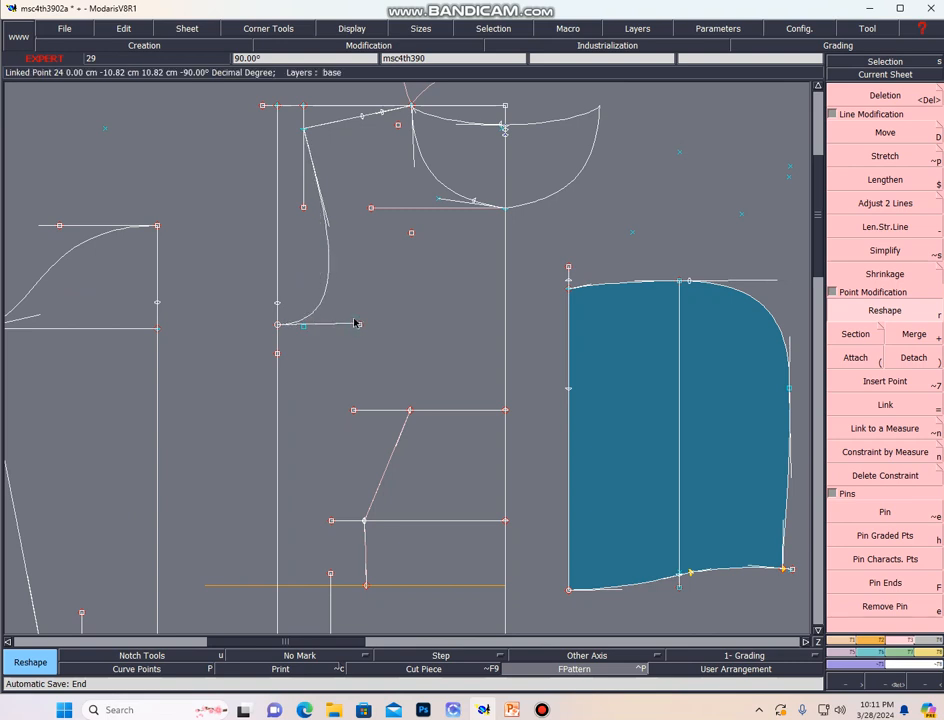
Step: Flare the side seam outward at the hem and lower the body's hem line by about 3.8 cm
scroll(364, 350, "down", 2)
scroll(310, 489, "up", 1)
left_click(310, 488)
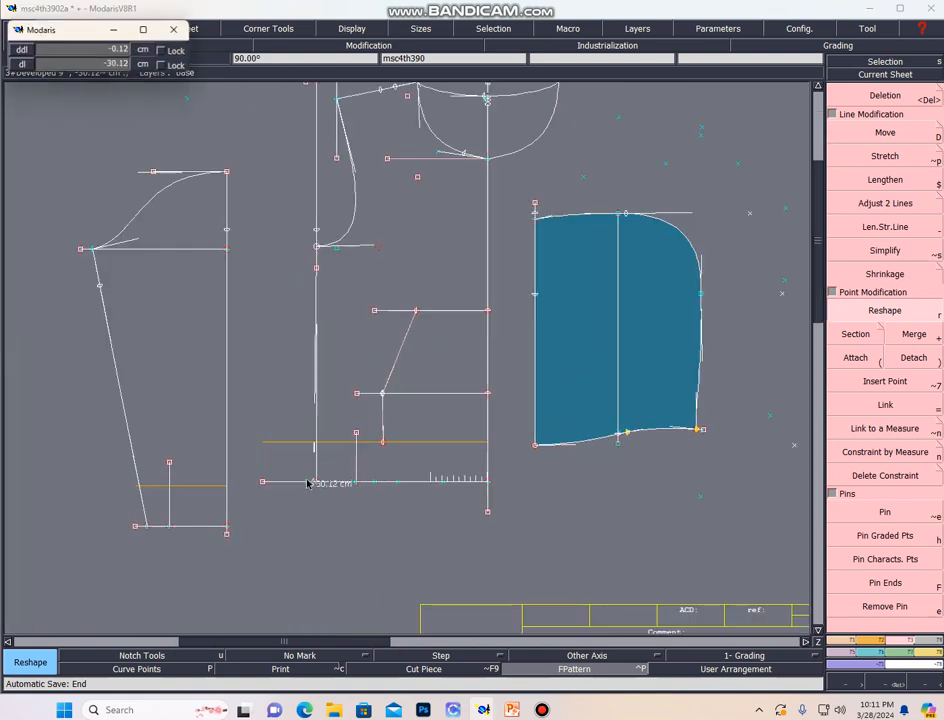
left_click(297, 484)
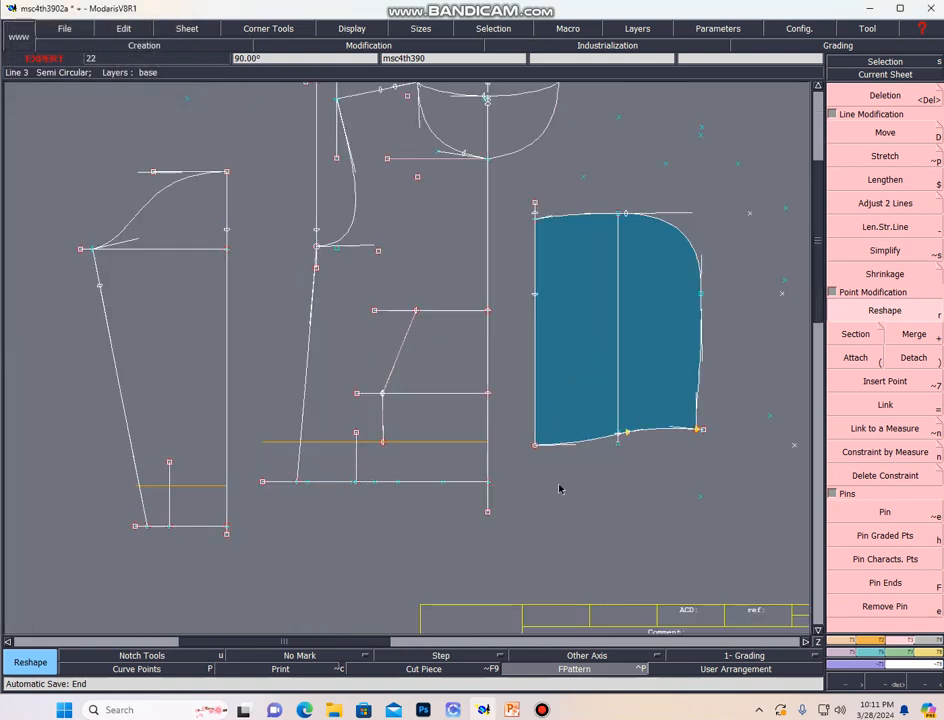
left_click(488, 481)
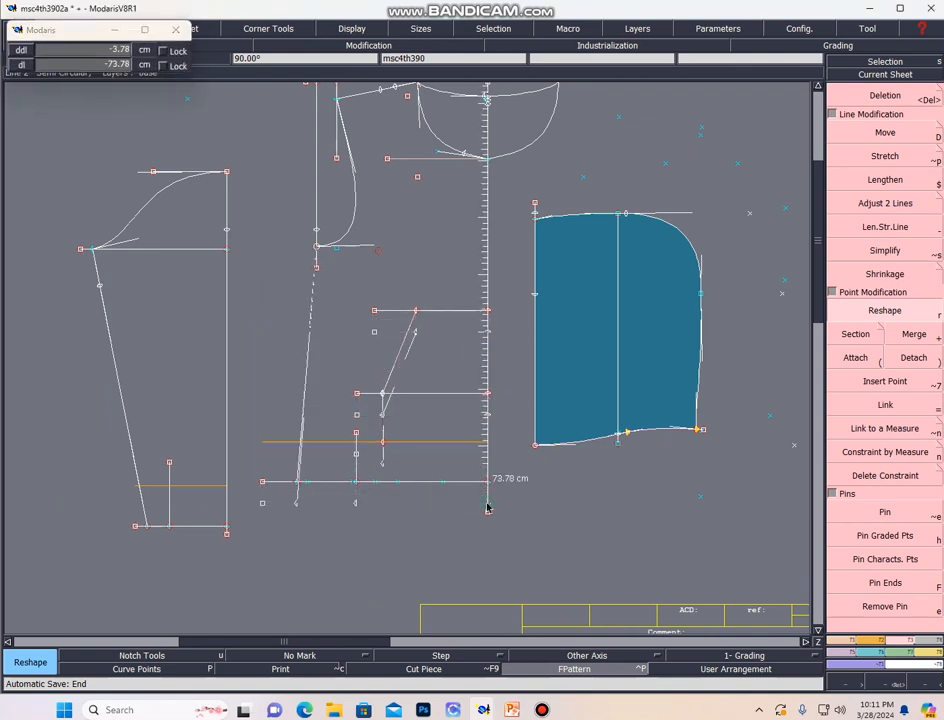
left_click(488, 503)
Step: Raise the pocket's top line about 2.6 cm and shift the lower corner of its slanted opening toward the side seam
left_click(487, 331)
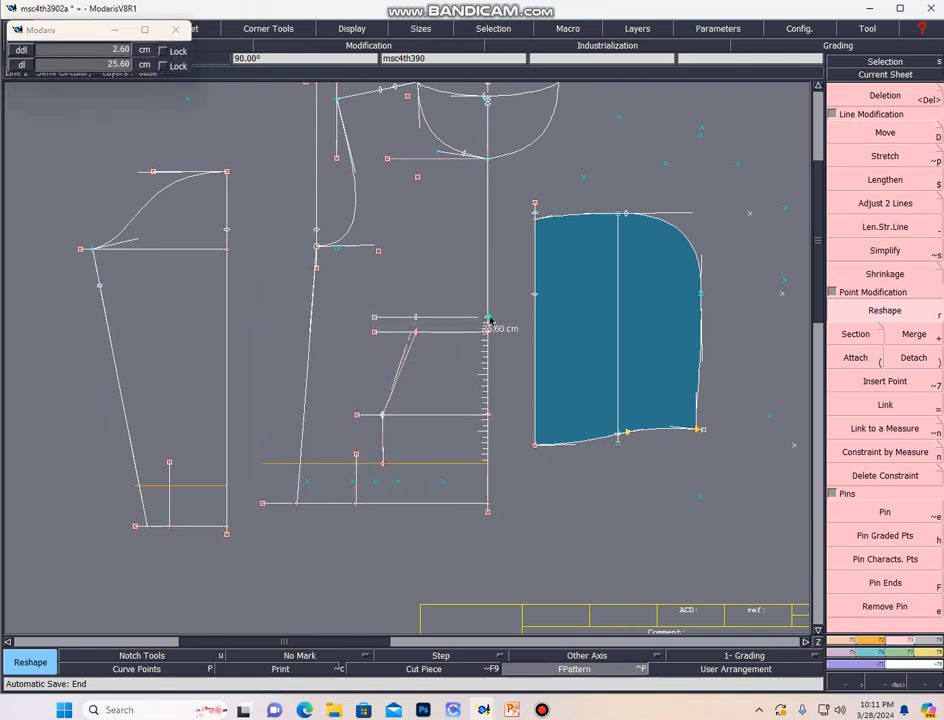
left_click(488, 317)
left_click(383, 414)
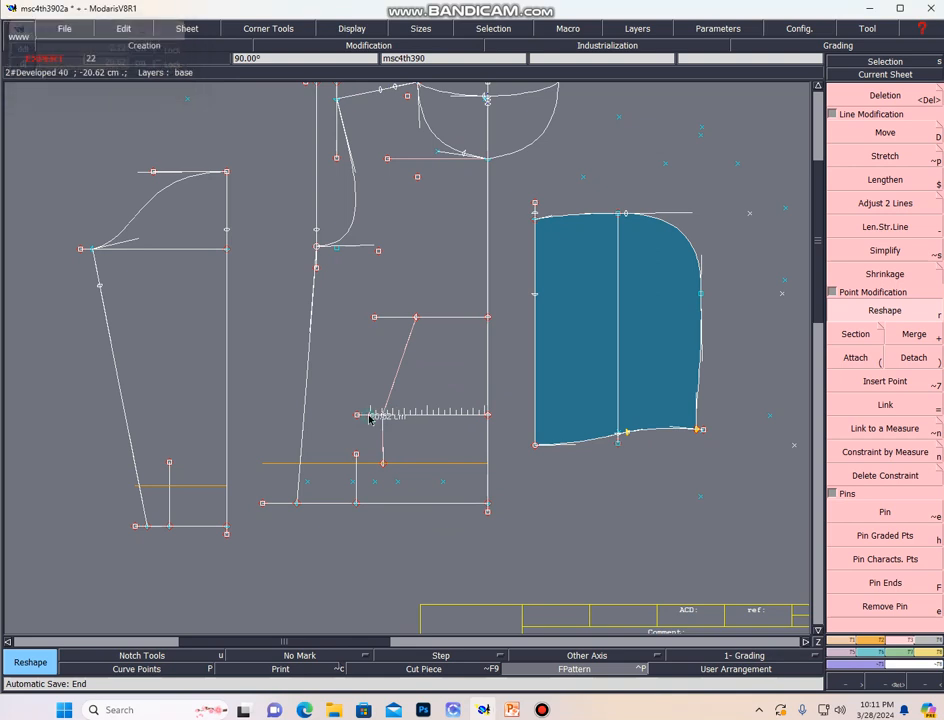
left_click(369, 415)
scroll(384, 414, "up", 1)
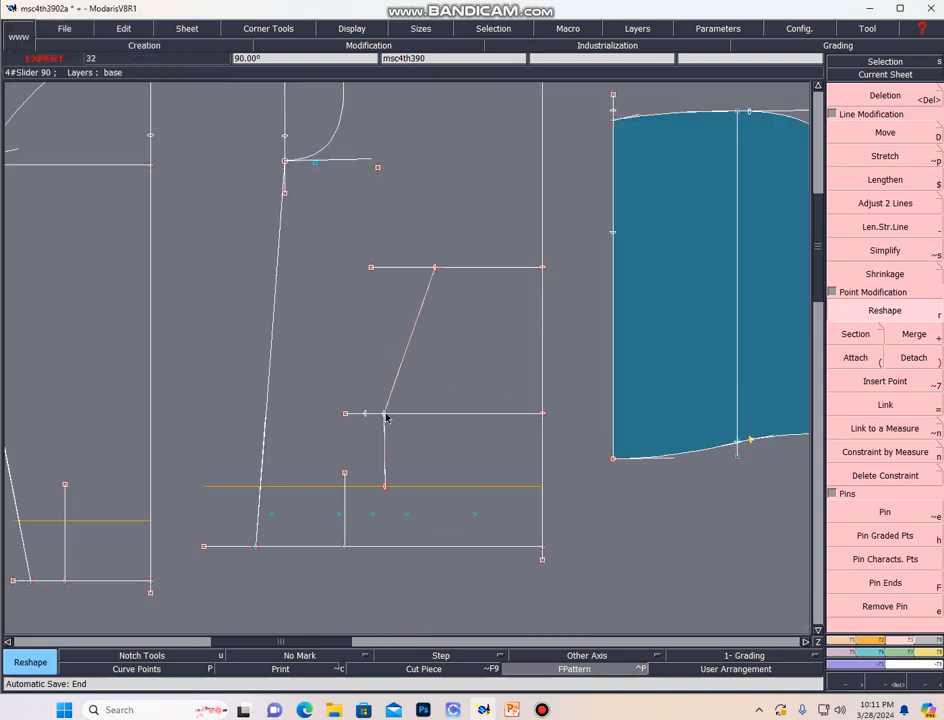
left_click(385, 415)
left_click(373, 414)
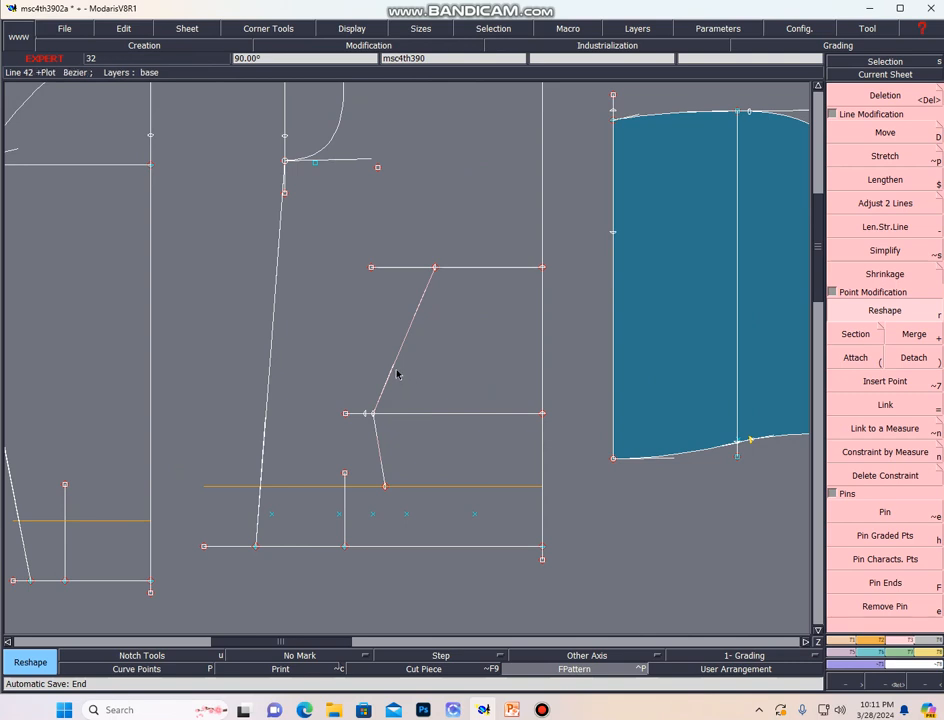
Step: Shape the straight side seam into a gentle inward curve by repositioning its tangent handles
left_click(265, 427)
left_click(166, 373)
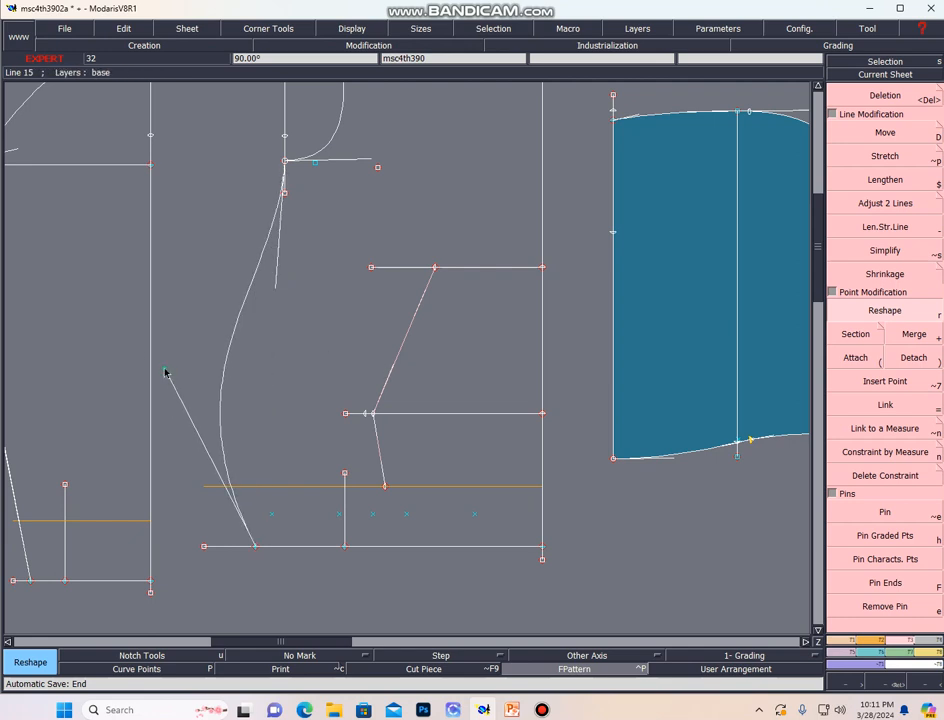
left_click(280, 298)
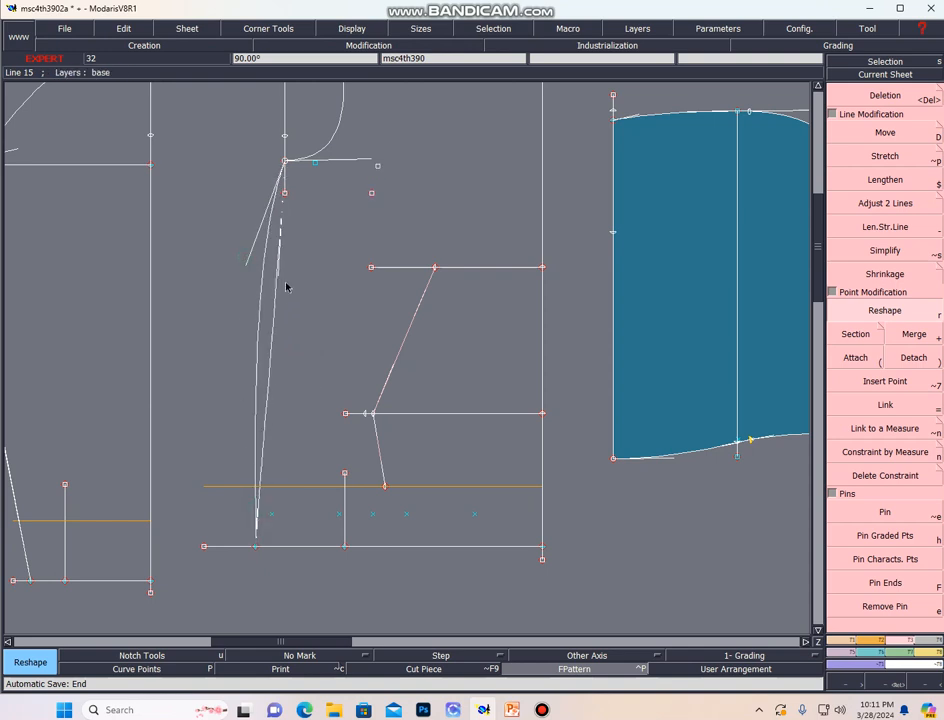
left_click(298, 335)
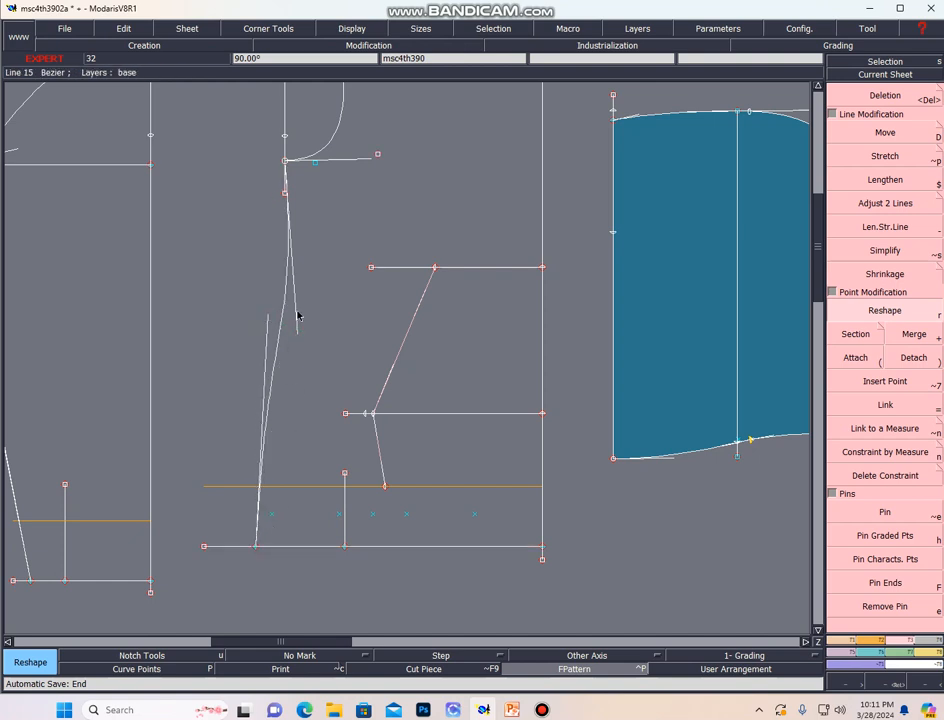
left_click(293, 254)
Step: Adjust the armhole curve's upper handle inward and move the reference point beside the underarm slightly toward centre front
scroll(280, 320, "down", 2)
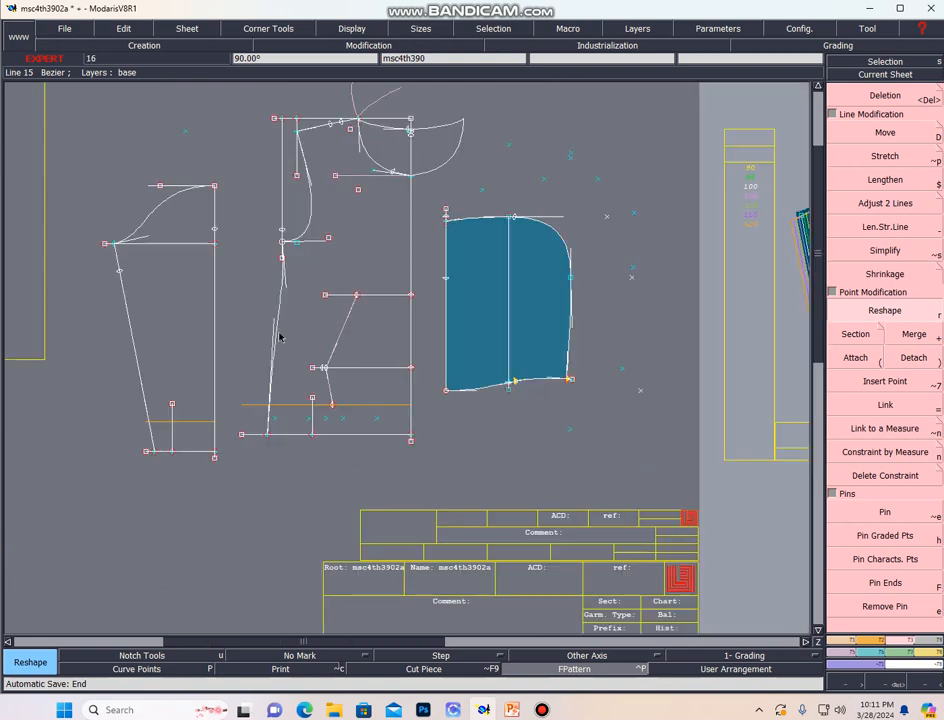
scroll(320, 88, "up", 2)
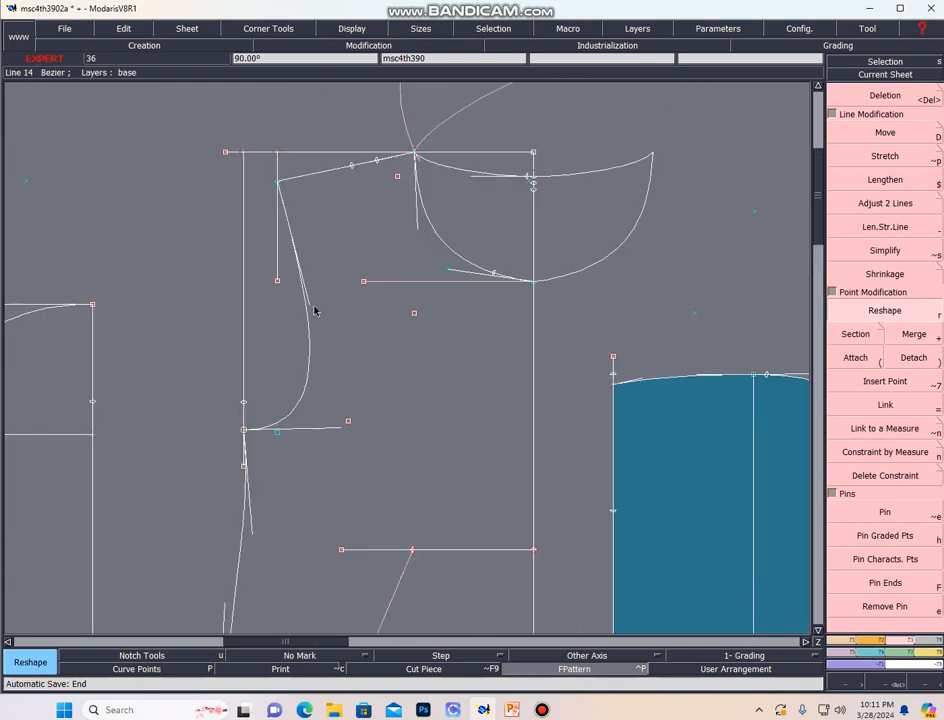
left_click(314, 311)
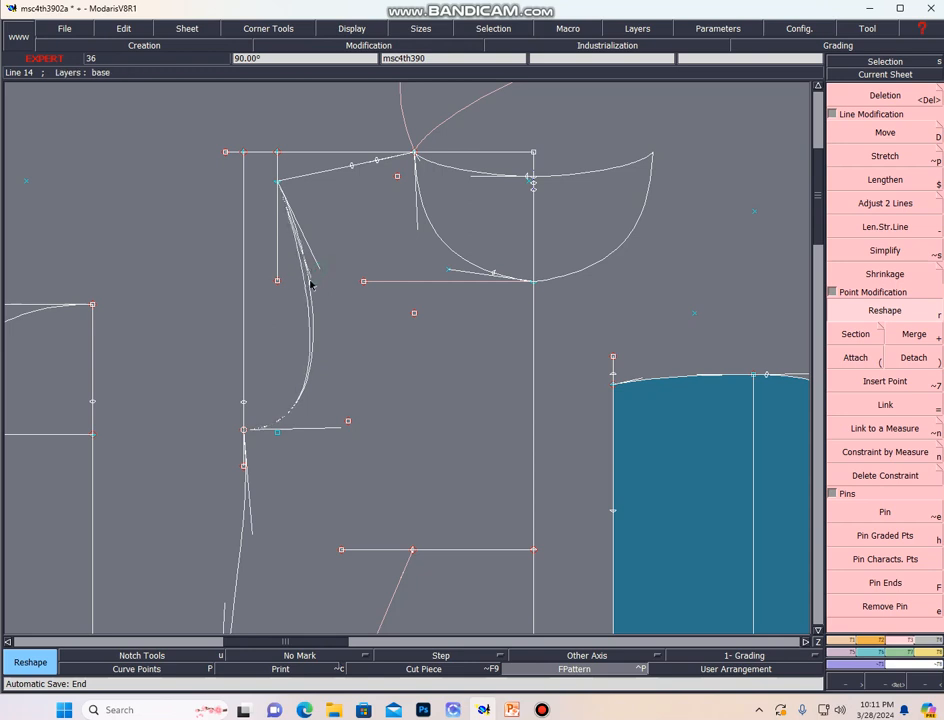
left_click(348, 432)
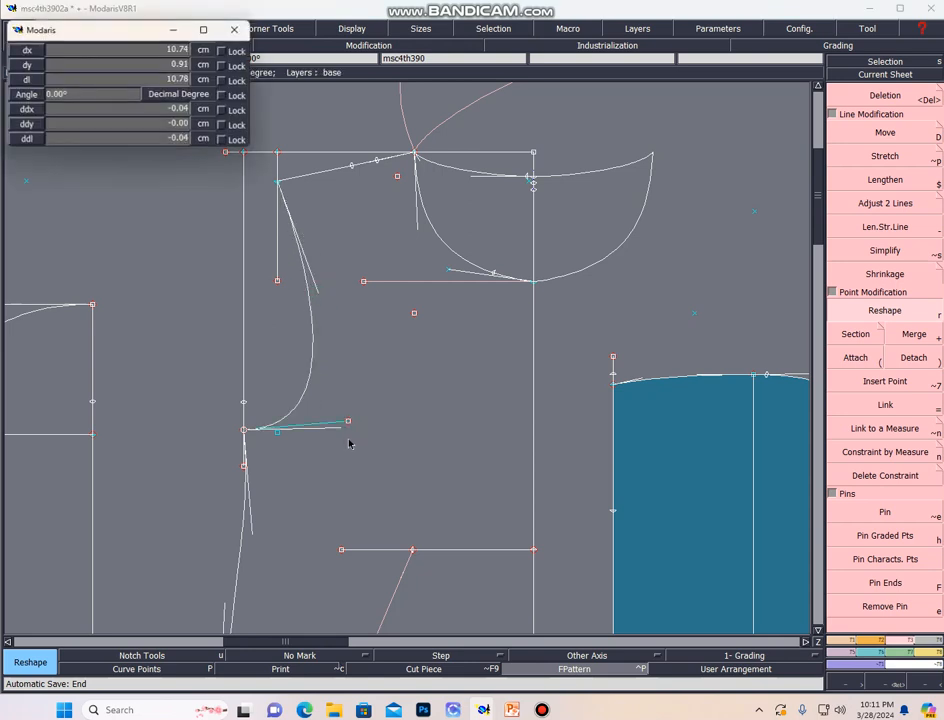
left_click(356, 421)
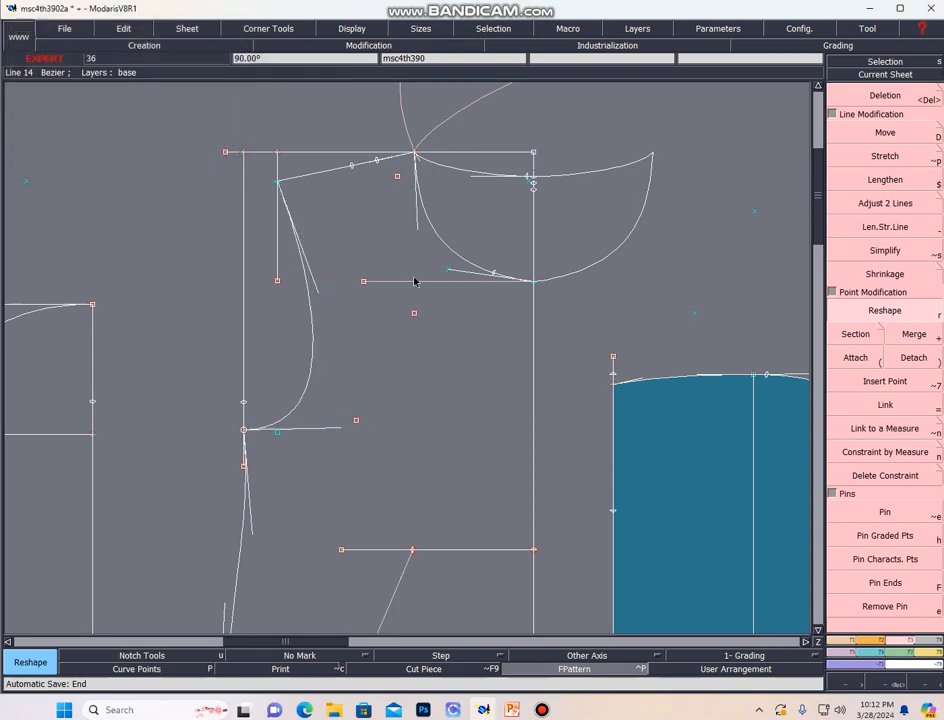
left_click(414, 313)
left_click(414, 314)
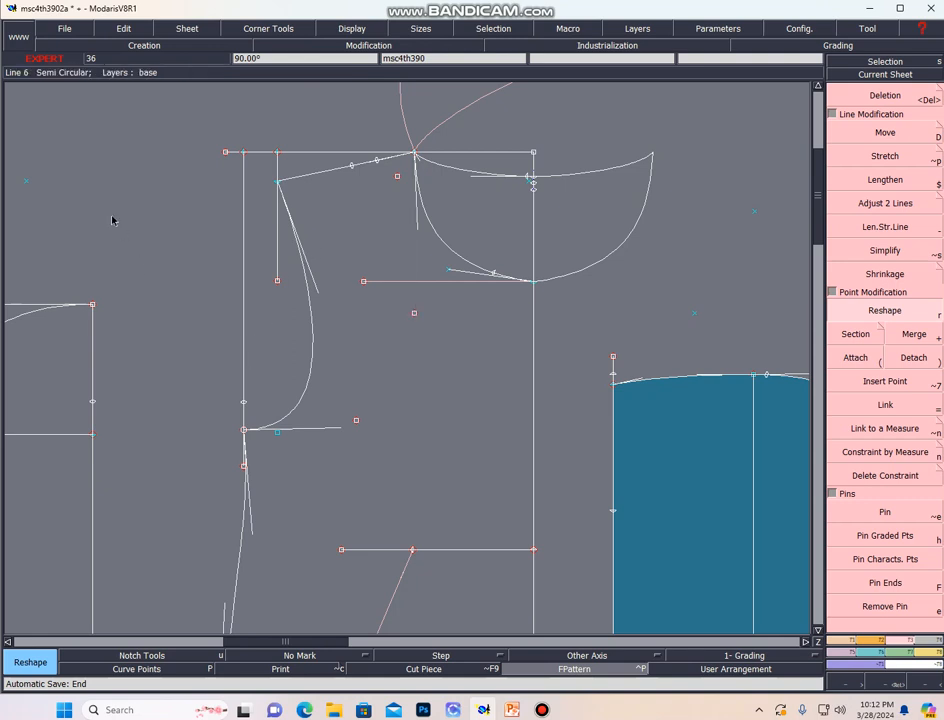
Step: Deepen the armhole by moving the linked point level with the shoulder tip out to about 34 cm
left_click(27, 183)
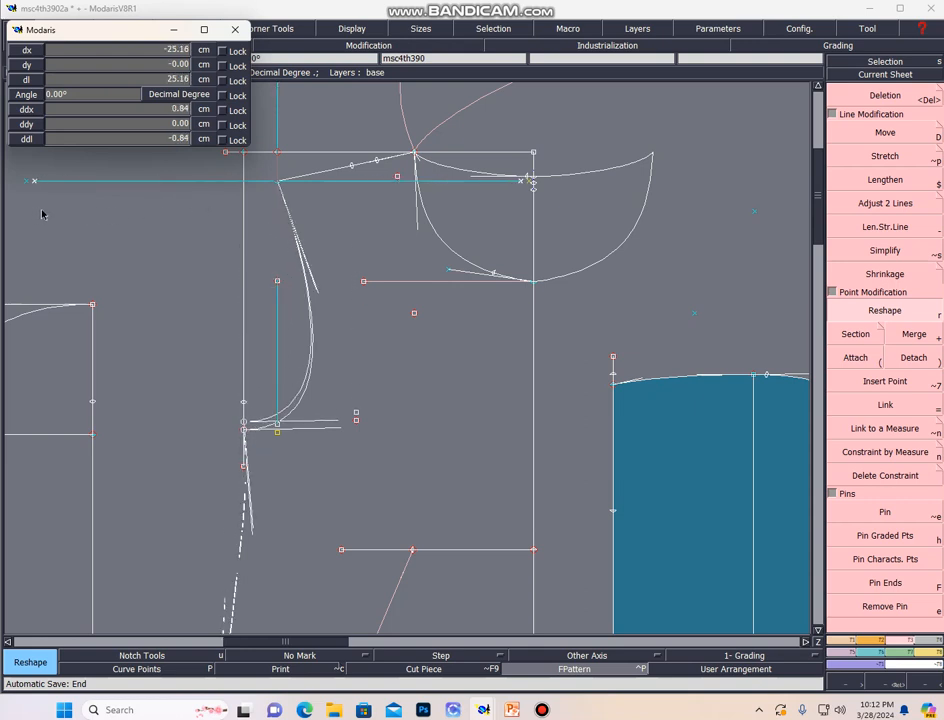
left_click(95, 238)
scroll(208, 268, "down", 3)
scroll(92, 218, "up", 5)
scroll(120, 249, "down", 3)
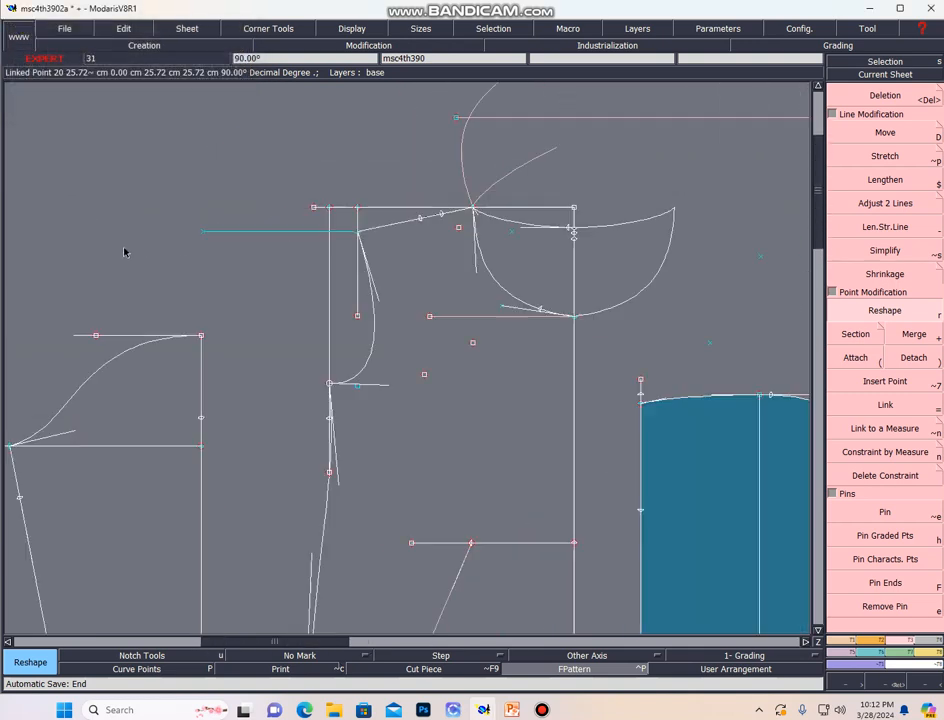
left_click(200, 236)
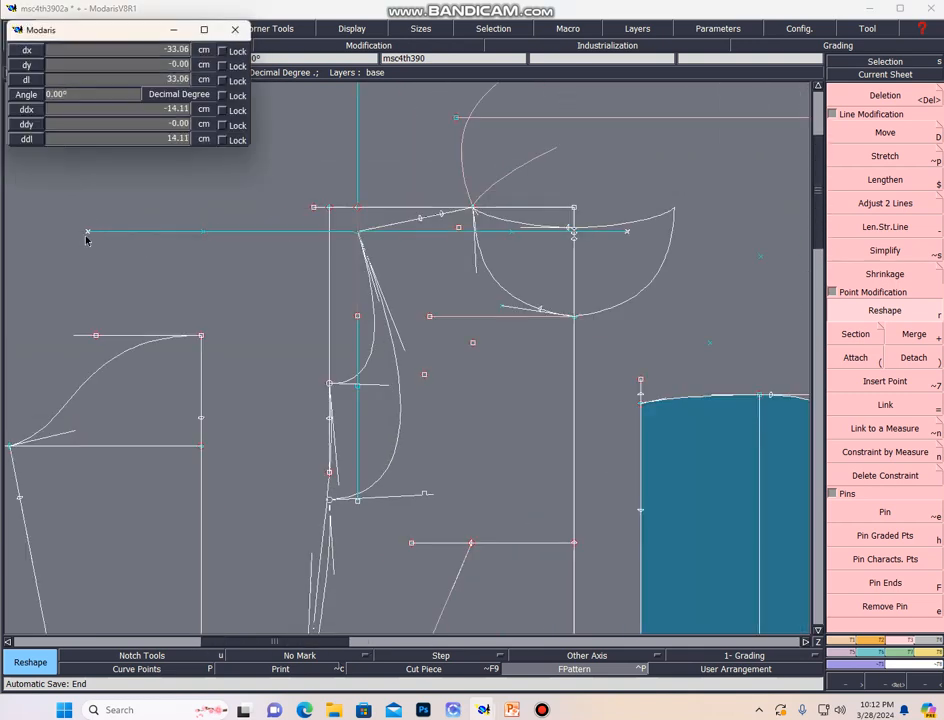
left_click(80, 238)
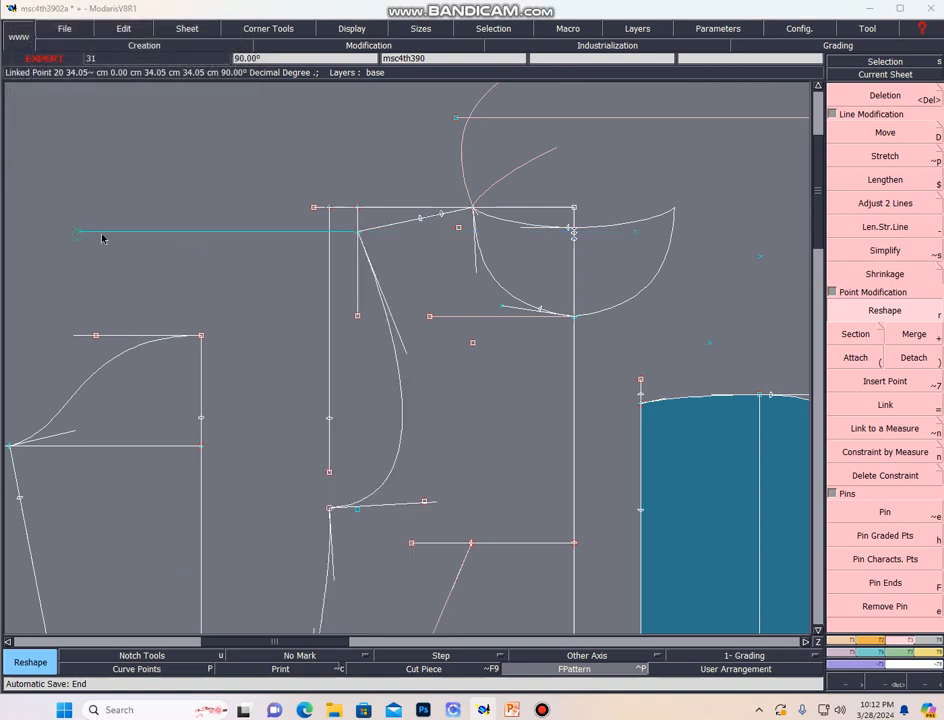
Step: Move the linked point level with the shoulder tip to about 25 cm and refine the armhole curve by repositioning its upper and underarm tangent handles
left_click(100, 239)
left_click(153, 238)
left_click(160, 244)
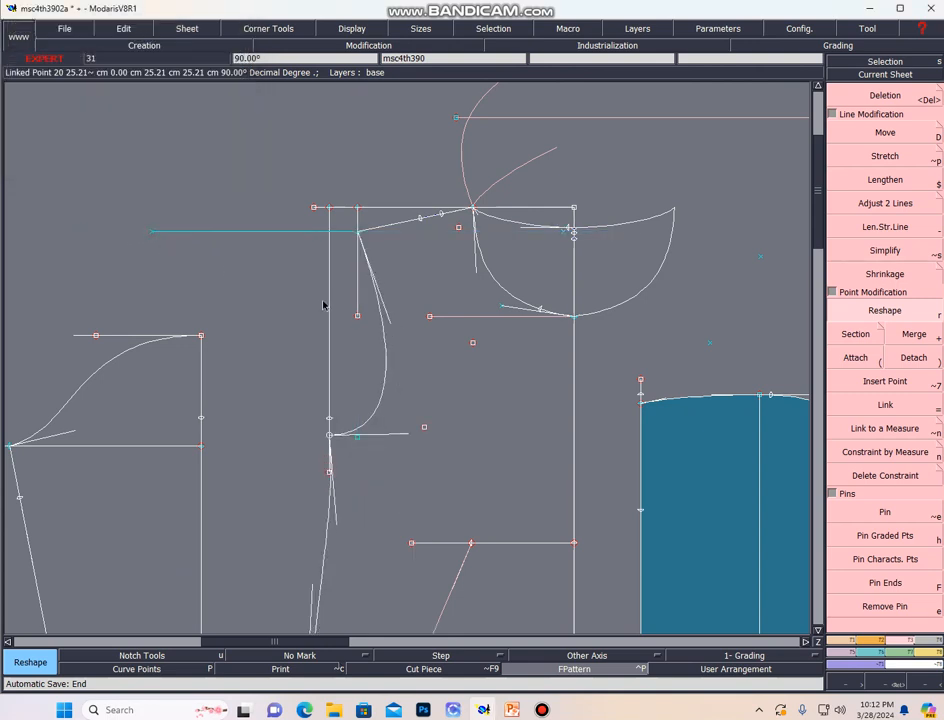
left_click(393, 322)
left_click(383, 291)
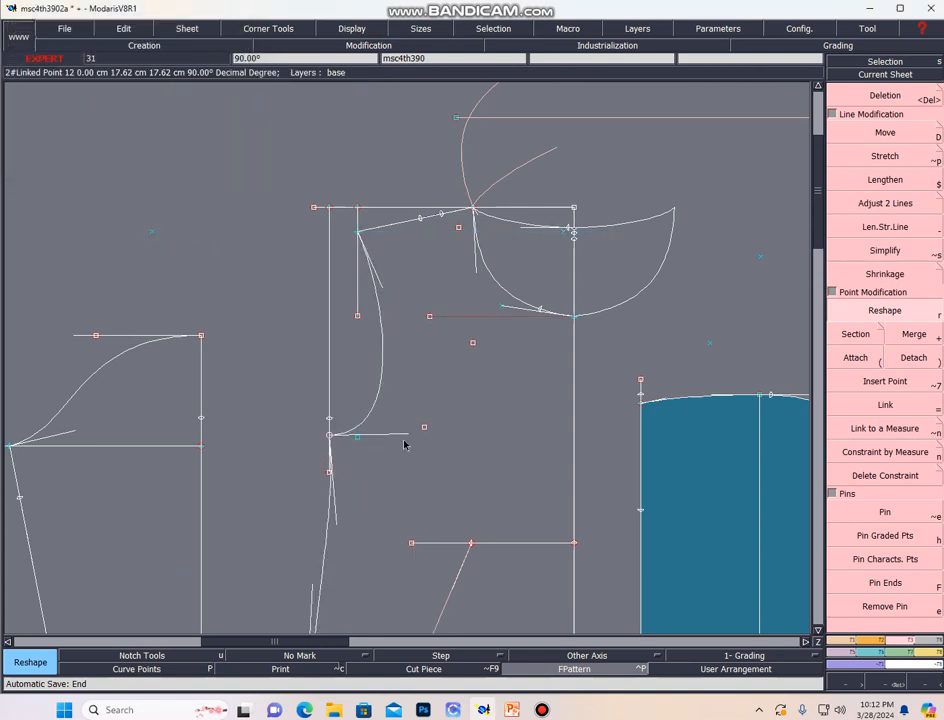
left_click(404, 434)
left_click(404, 428)
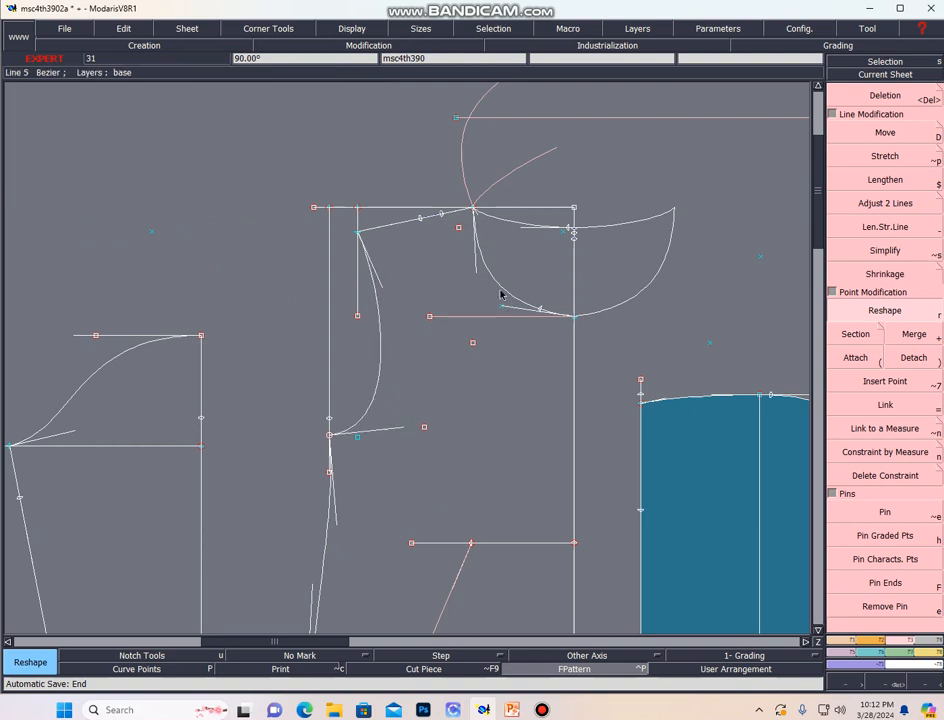
Step: Reshape the back and front neckline curves by slightly lengthening their tangent handles
left_click(529, 230)
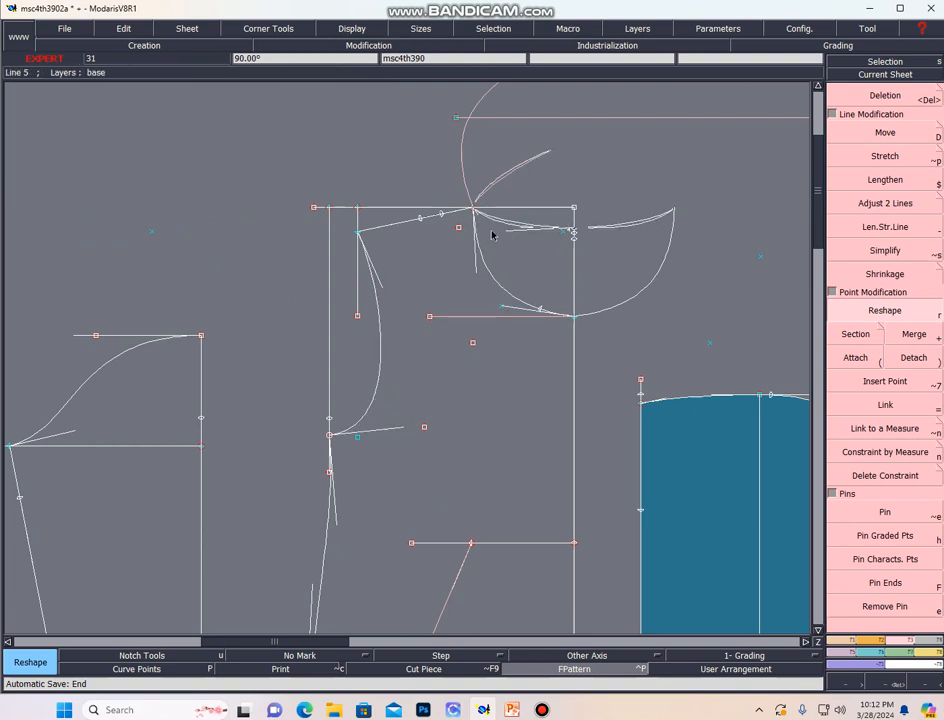
scroll(478, 244, "down", 3)
scroll(643, 426, "up", 3)
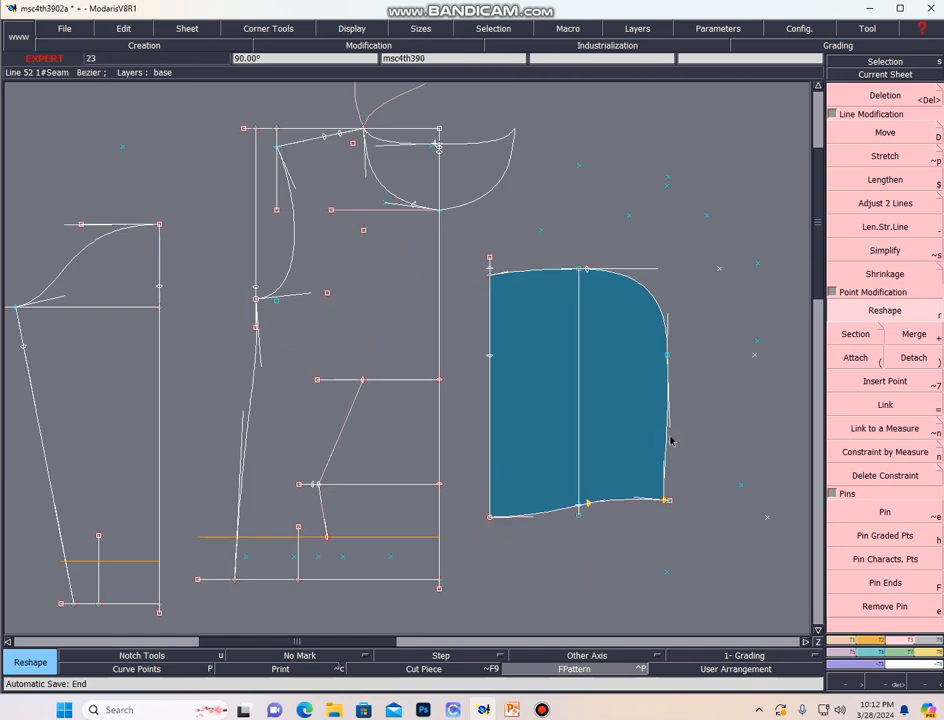
scroll(563, 358, "down", 3)
scroll(537, 173, "up", 2)
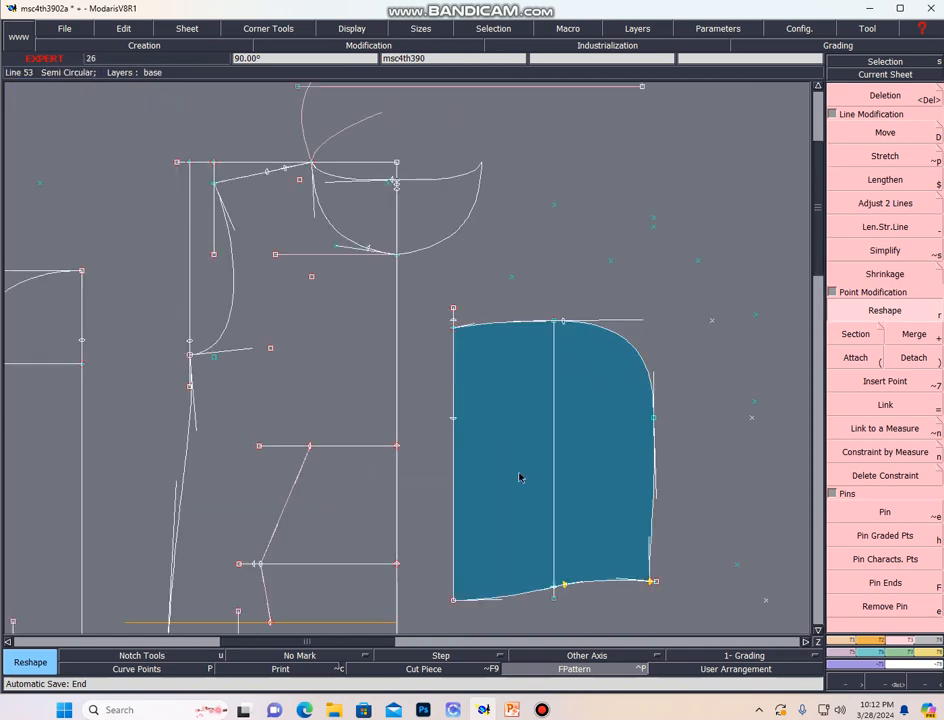
left_click(312, 222)
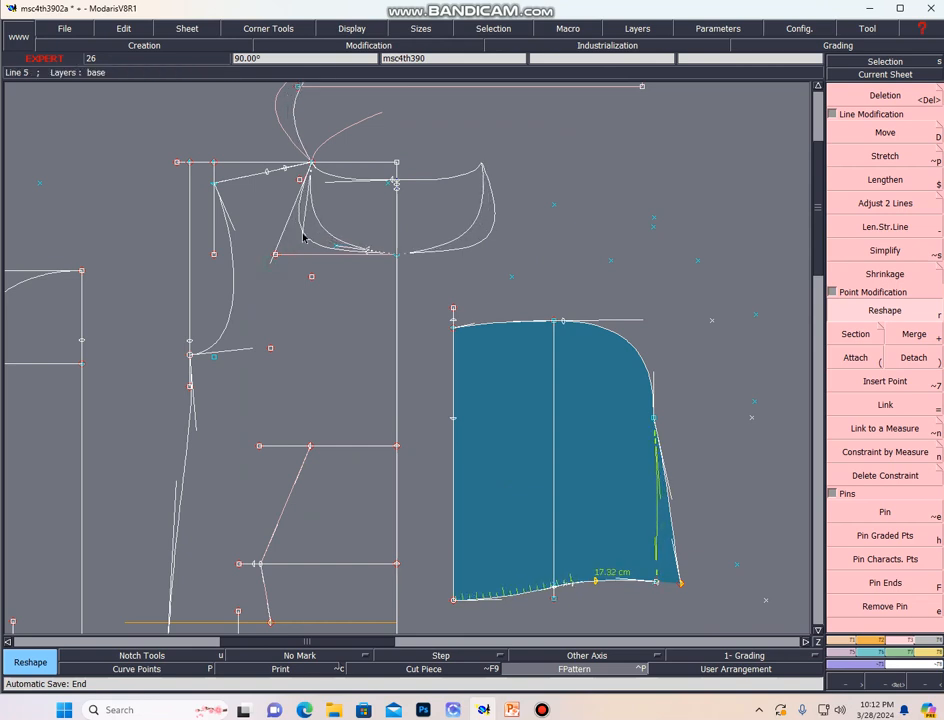
left_click(310, 235)
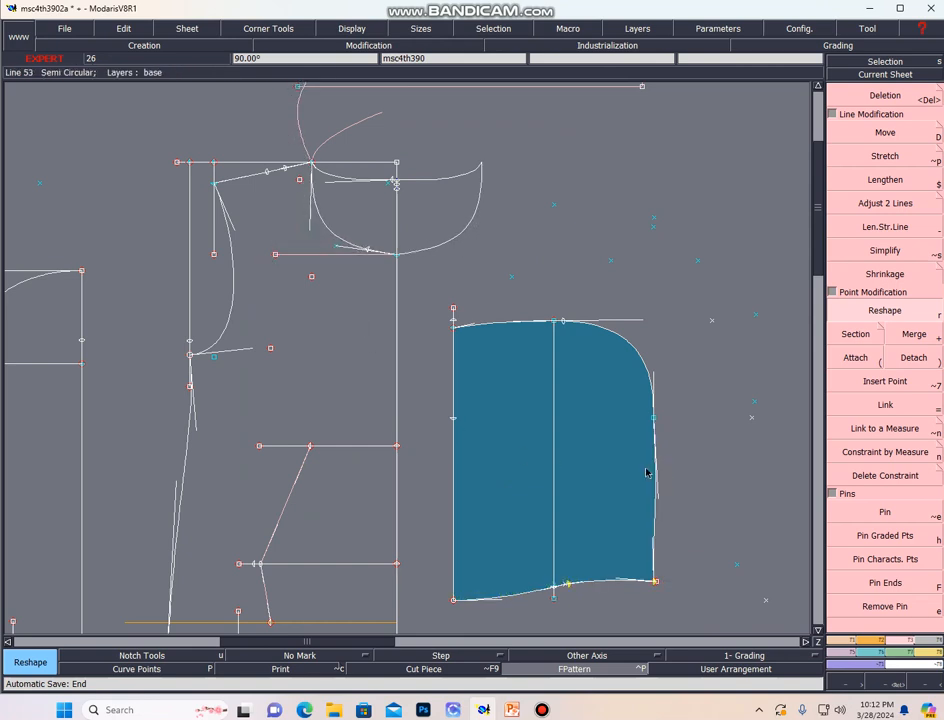
Step: Fill out the hood's rounded back edge by lengthening the tangent handles above and below its mid-back point
left_click(655, 369)
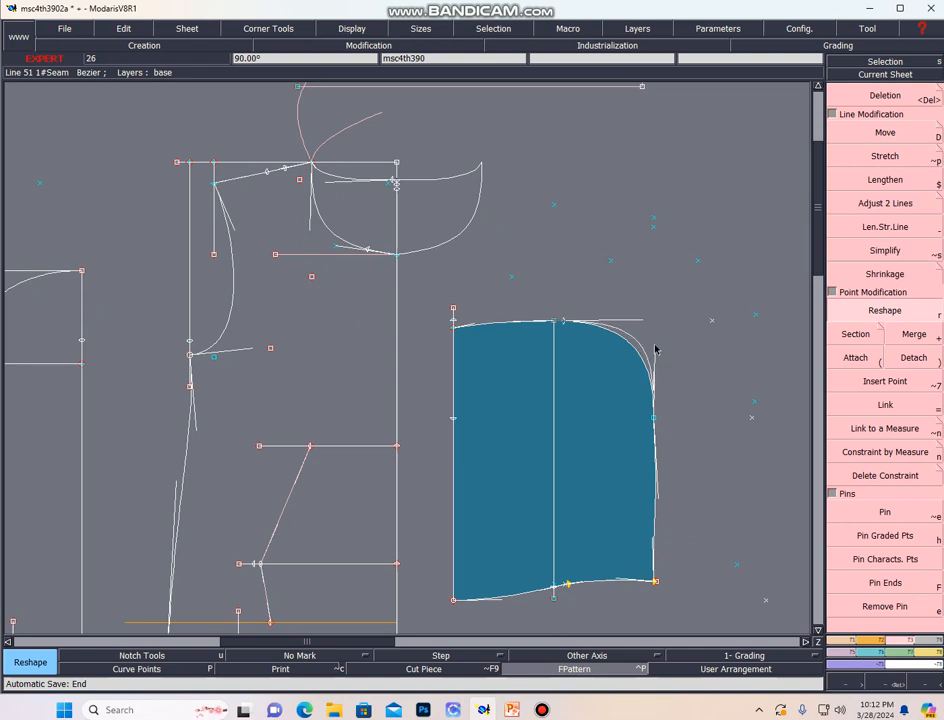
left_click(655, 501)
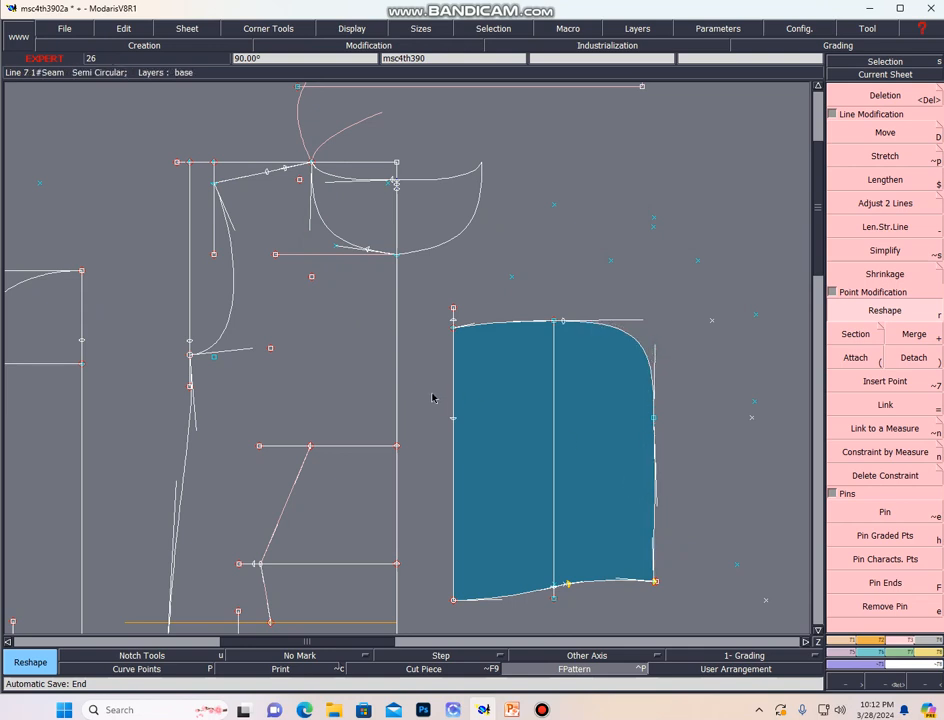
Step: Undo the recent series of reshapes on the hood, necklines, armhole and side seam
scroll(432, 398, "down", 1)
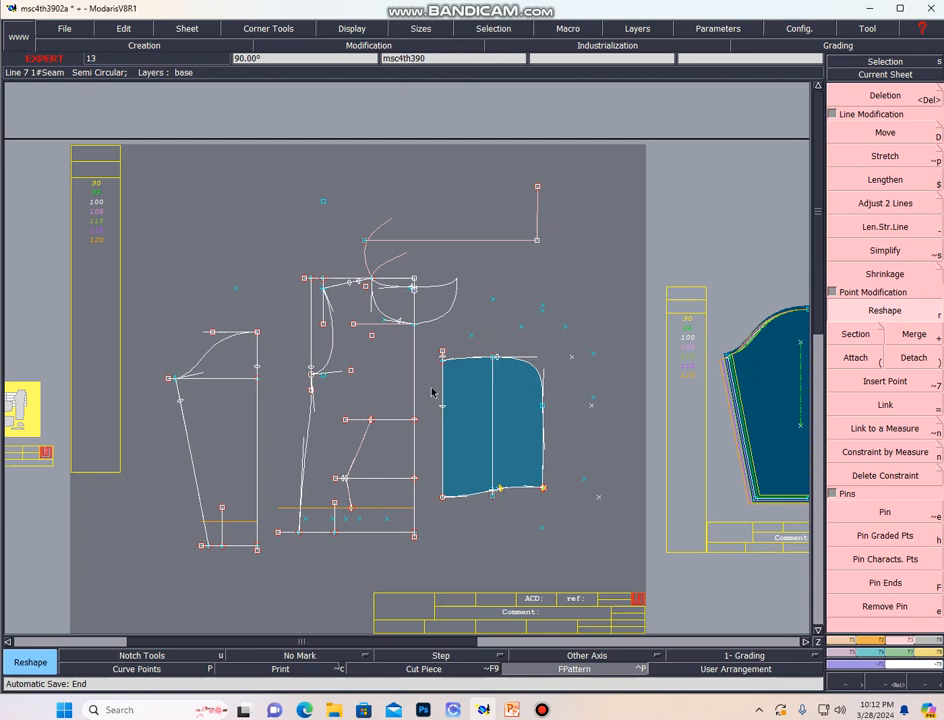
scroll(368, 345, "up", 1)
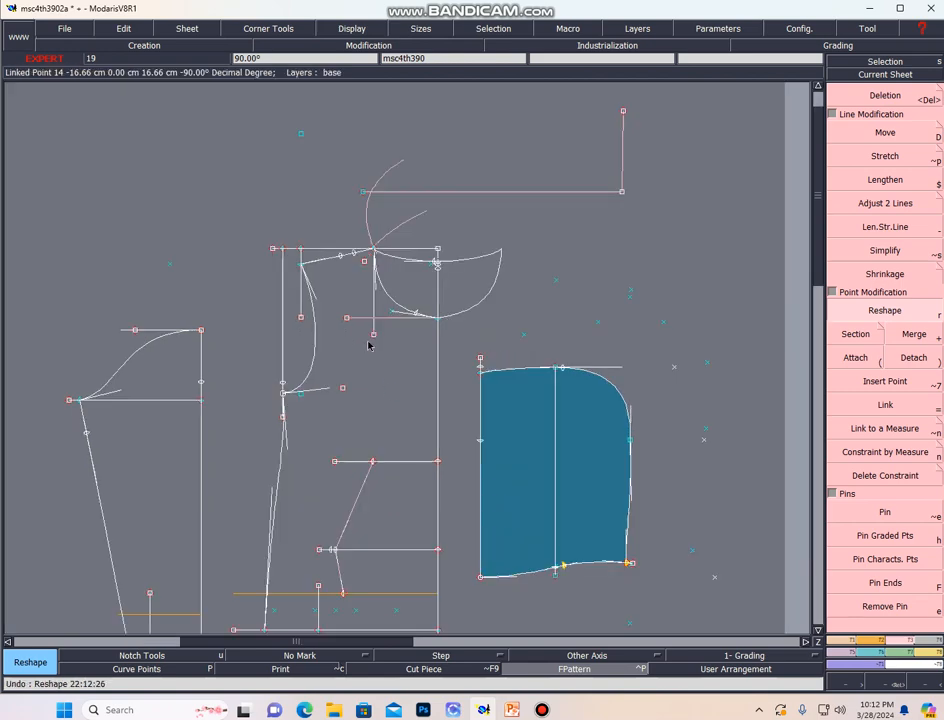
scroll(377, 362, "down", 1)
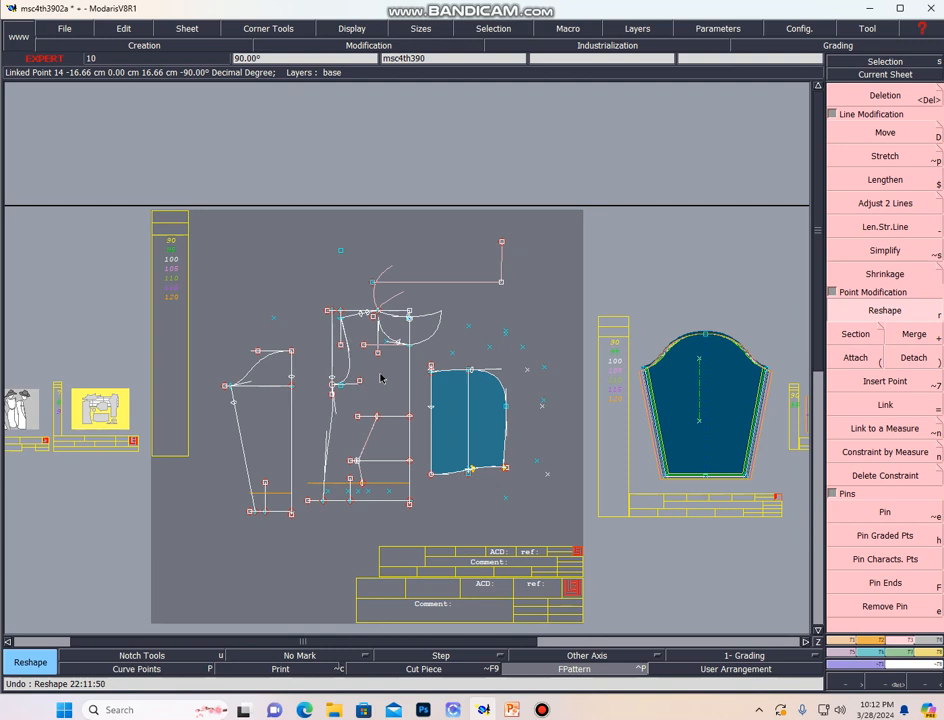
key("ctrl+z")
key("ctrl+z")
key("ctrl+z")
key("ctrl+z")
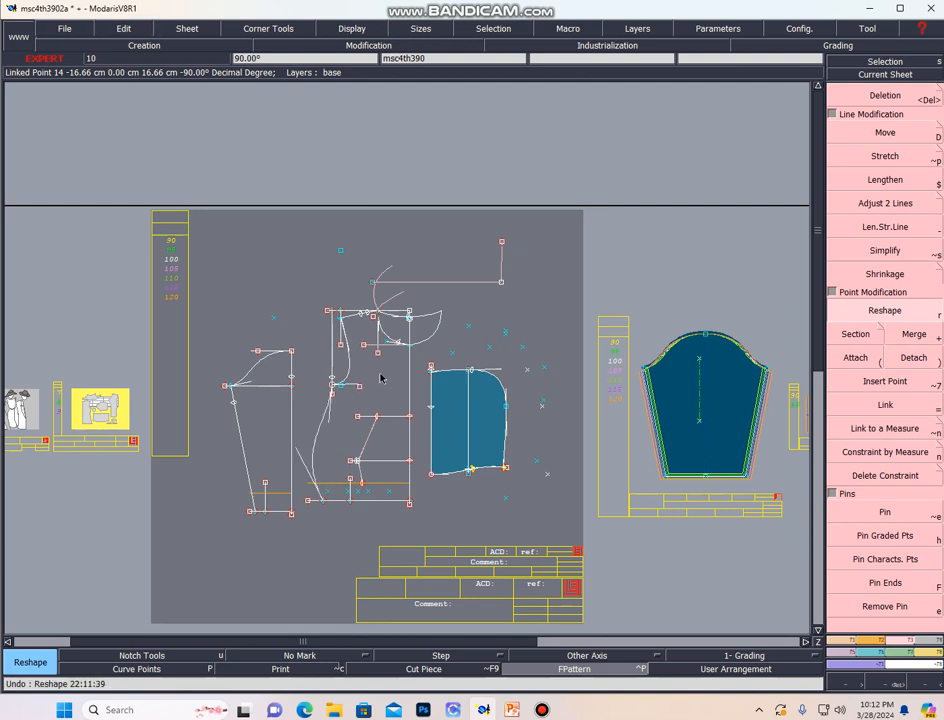
key("ctrl+z")
scroll(337, 362, "up", 5)
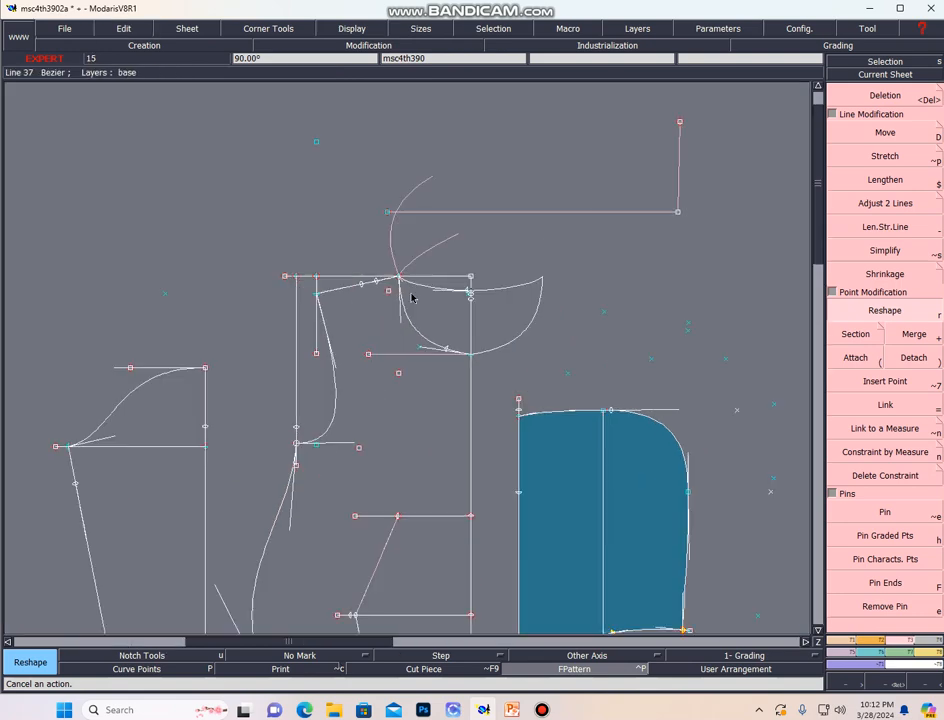
scroll(407, 313, "down", 3)
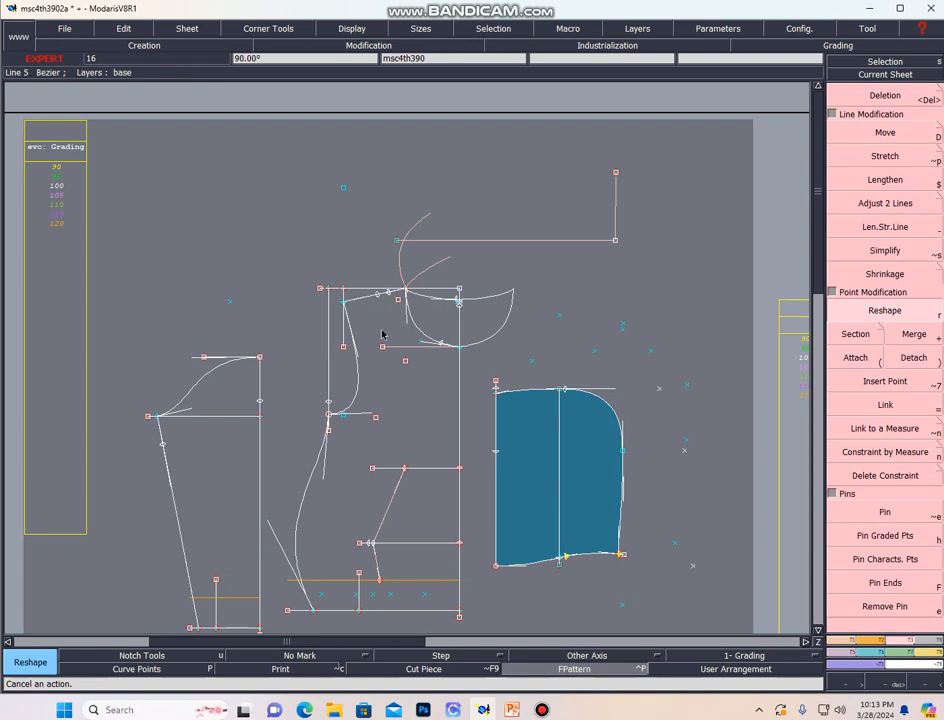
scroll(339, 392, "down", 2)
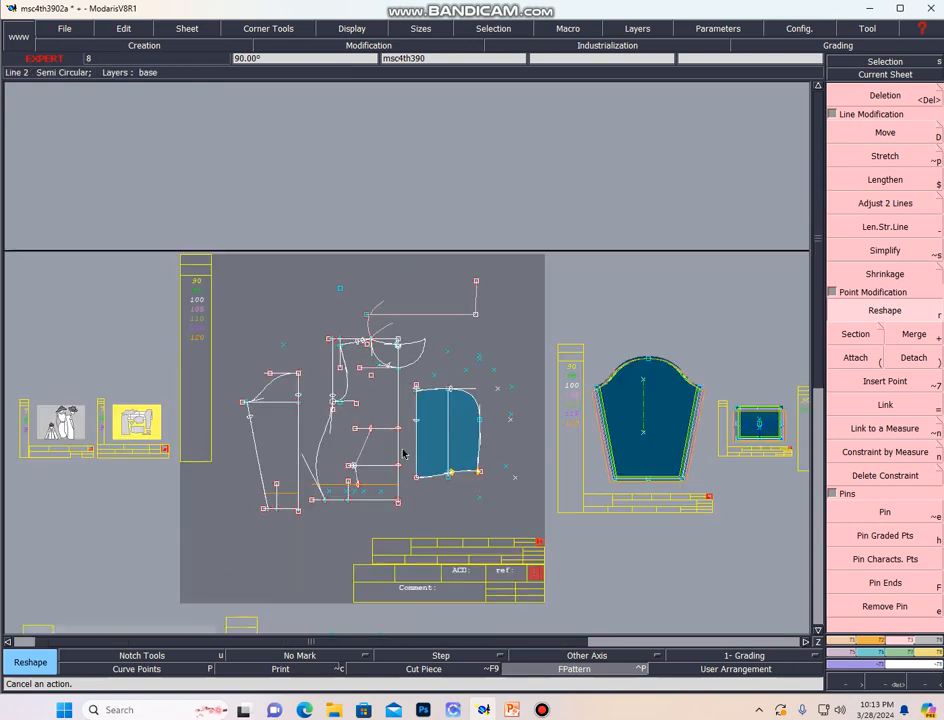